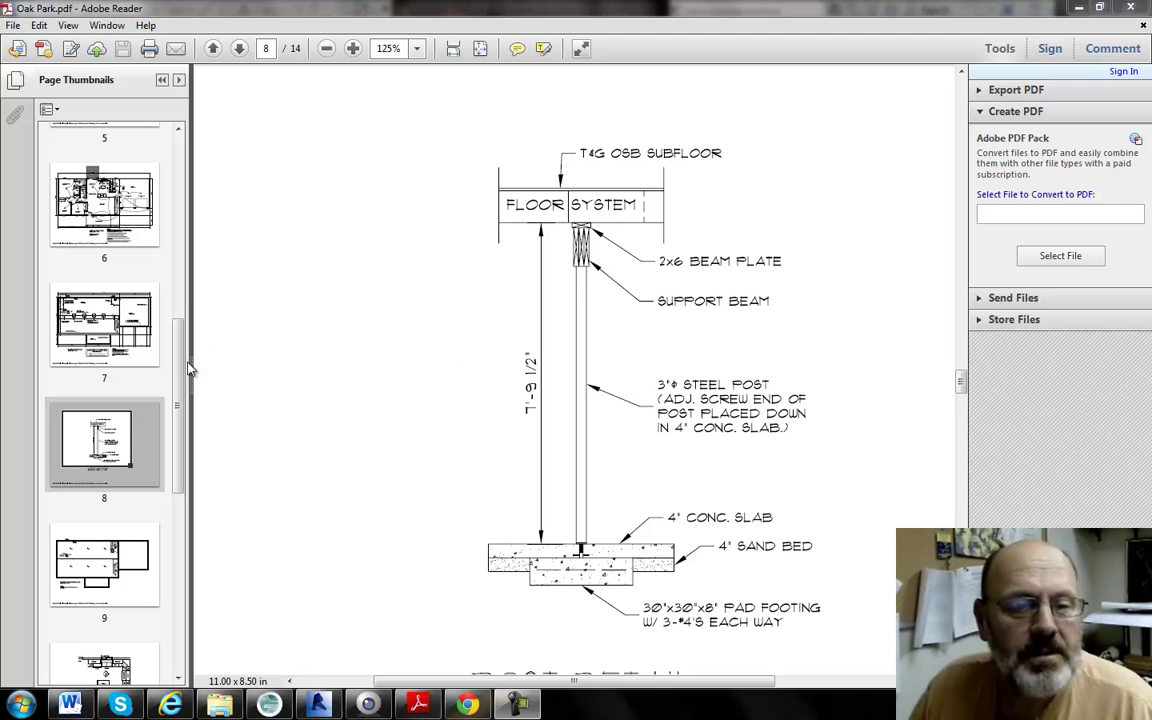
{"action": "left_click_drag", "start_coordinate": [190, 370], "coordinate": [183, 256]}
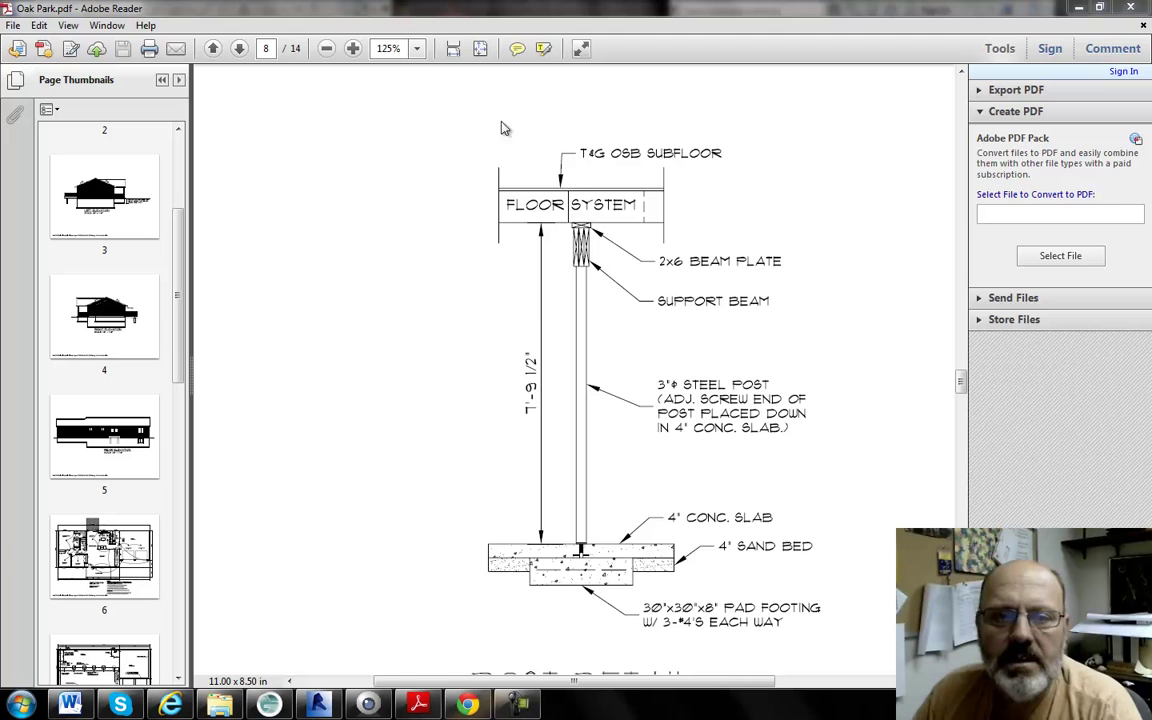
{"action": "left_click", "coordinate": [353, 48]}
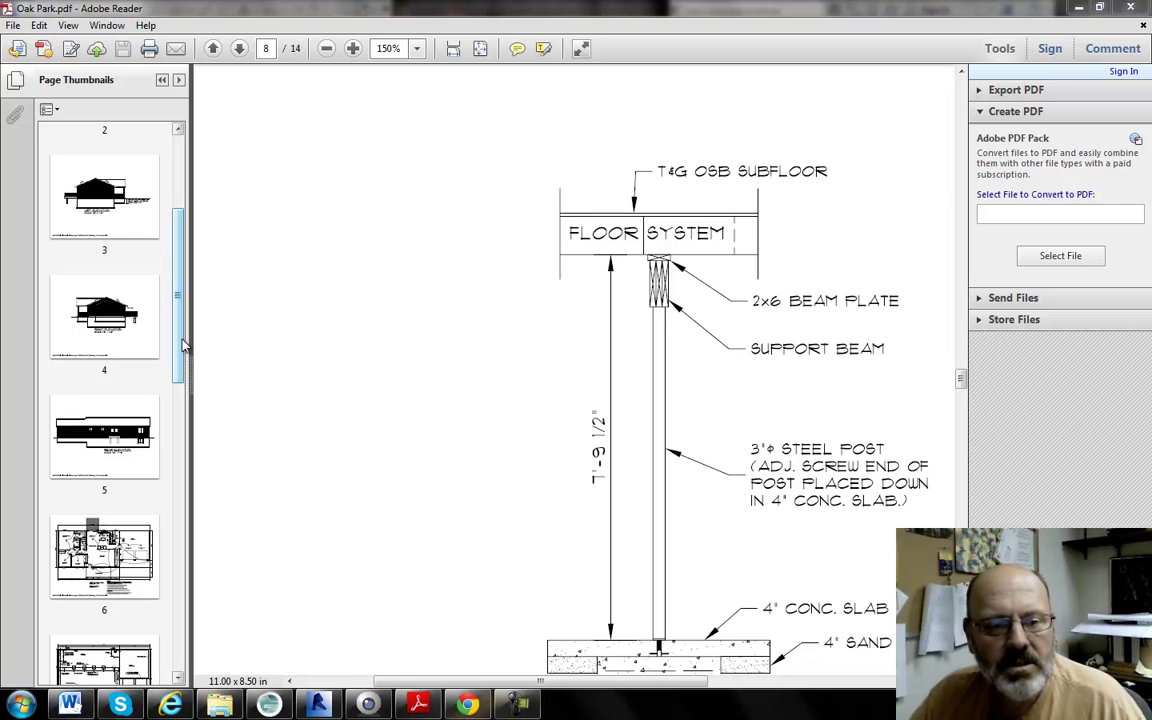
Switch to Revit and create a new project from the Architectural Template.
{"action": "left_click", "coordinate": [318, 705]}
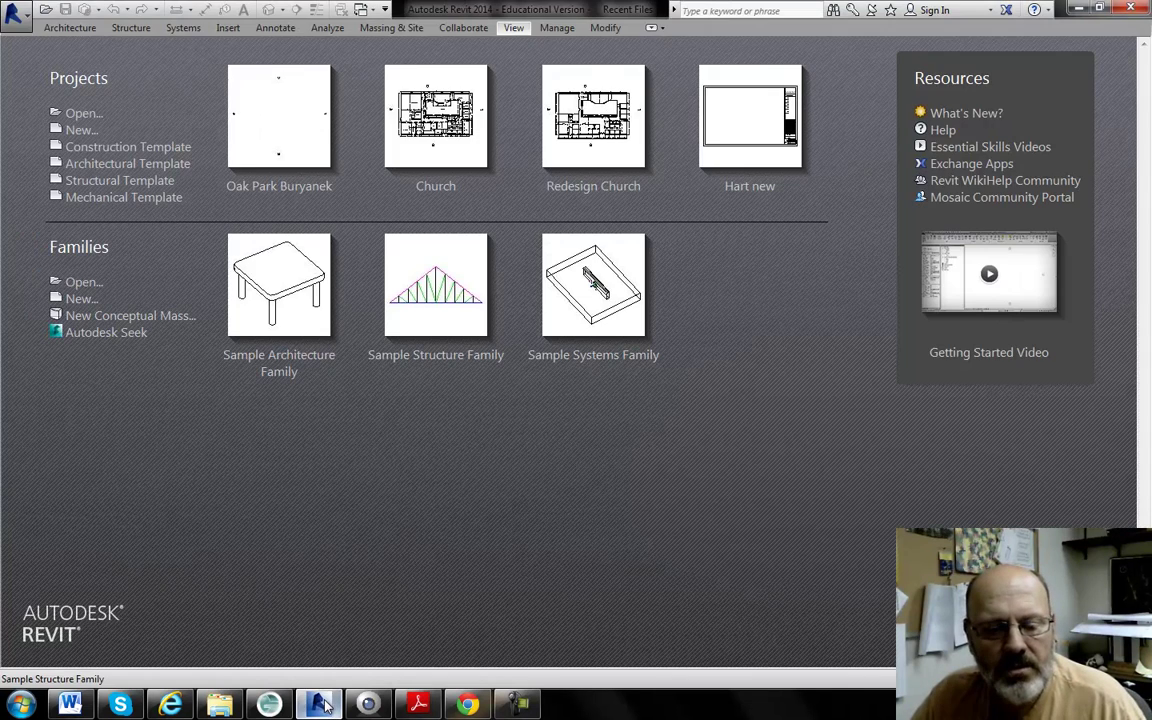
{"action": "left_click", "coordinate": [80, 131]}
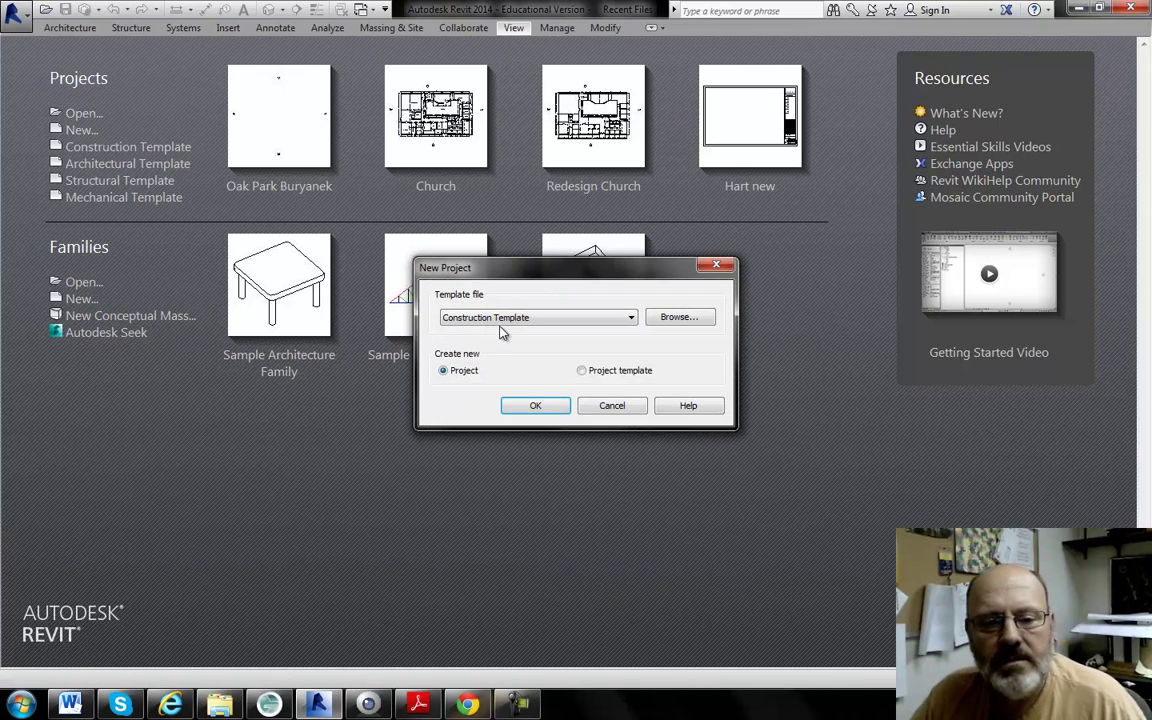
{"action": "left_click", "coordinate": [622, 318]}
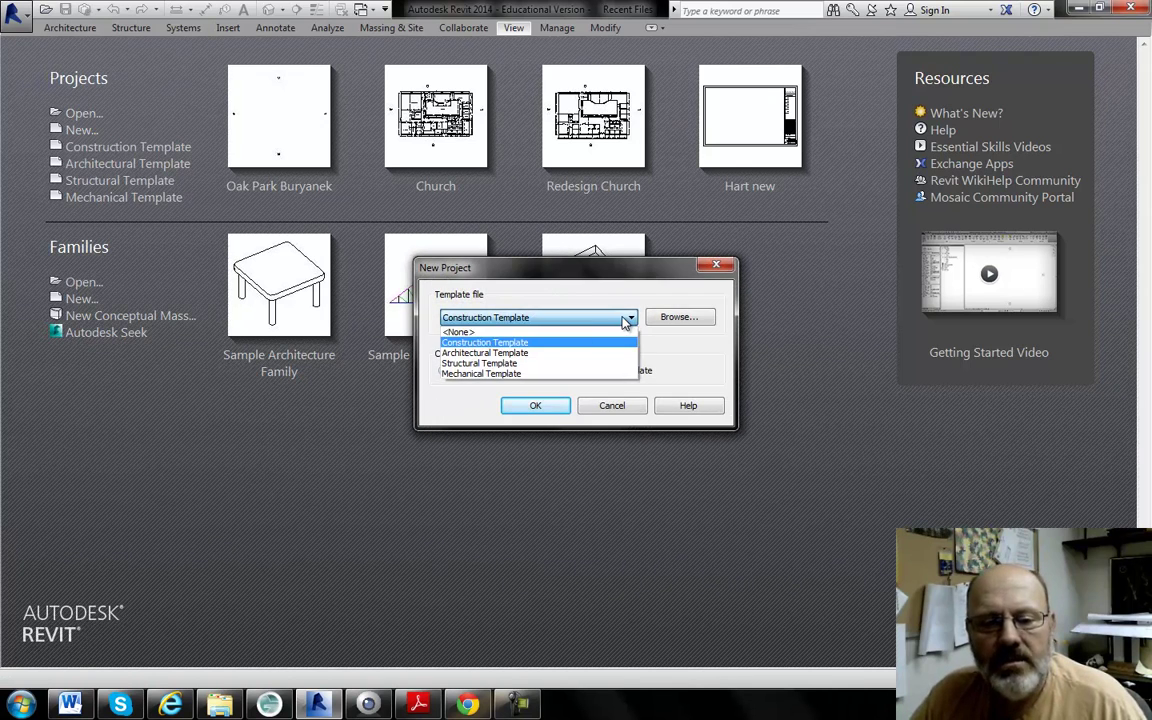
{"action": "left_click", "coordinate": [505, 350]}
{"action": "left_click", "coordinate": [534, 408]}
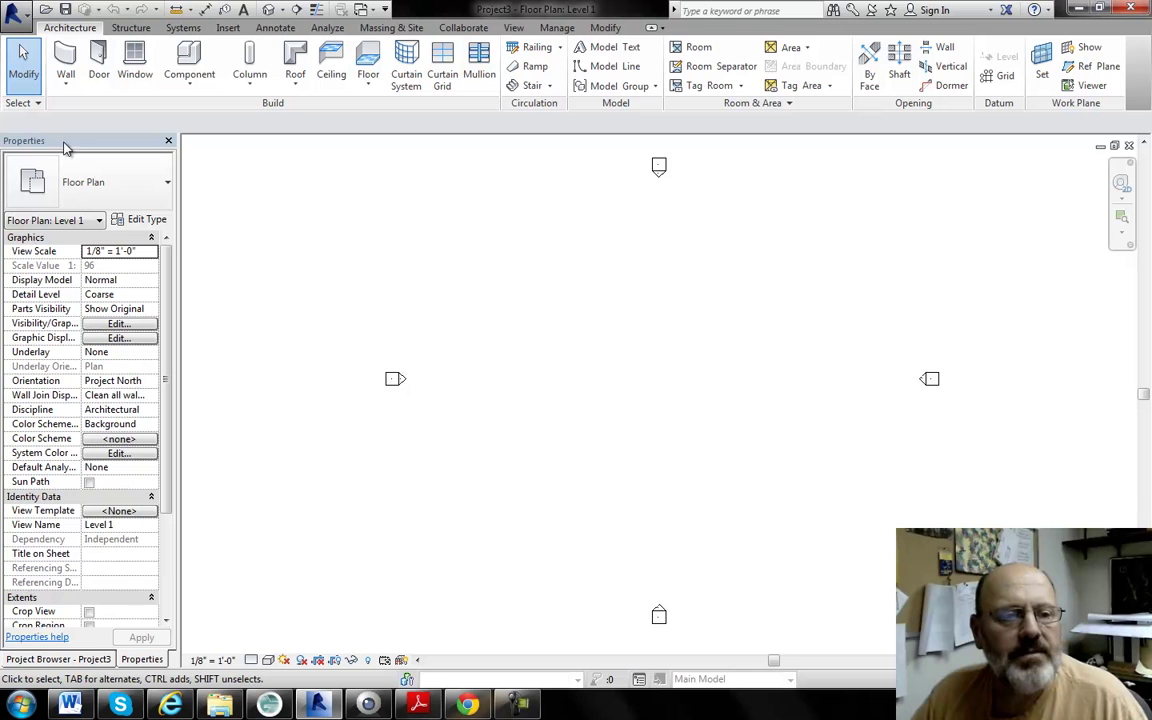
Examine the contents of the Project Browser and the Properties palette by alternating between them.
{"action": "left_click", "coordinate": [60, 659]}
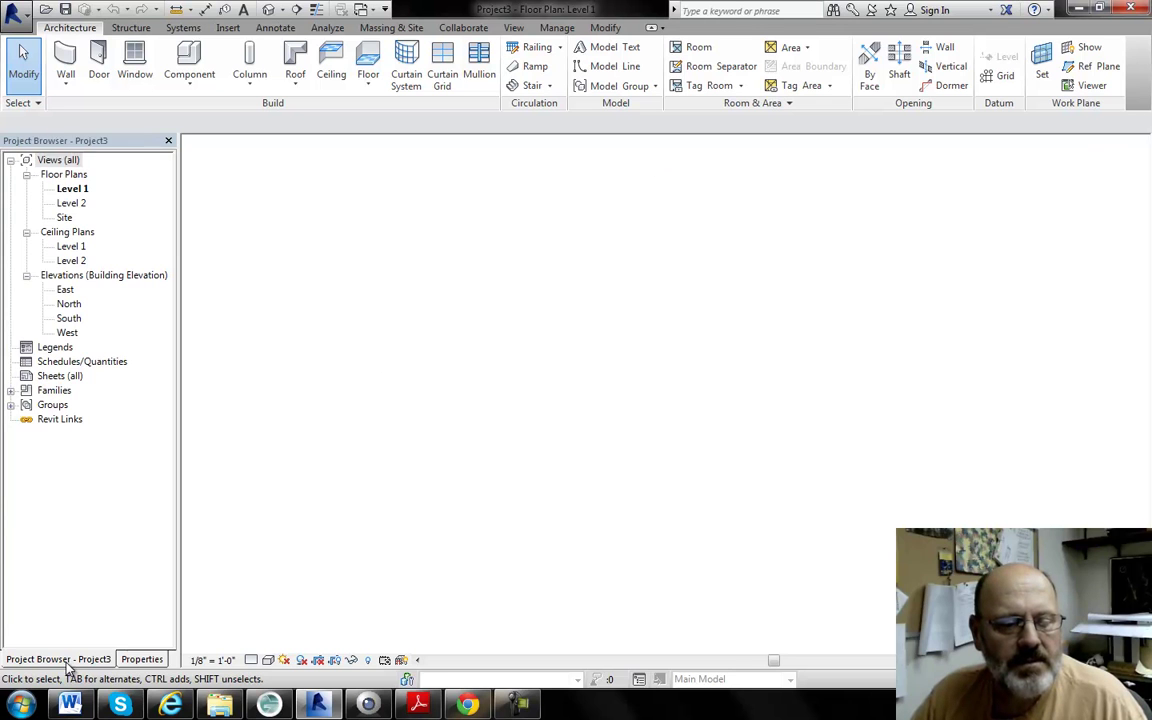
{"action": "left_click", "coordinate": [126, 661]}
{"action": "left_click", "coordinate": [77, 661]}
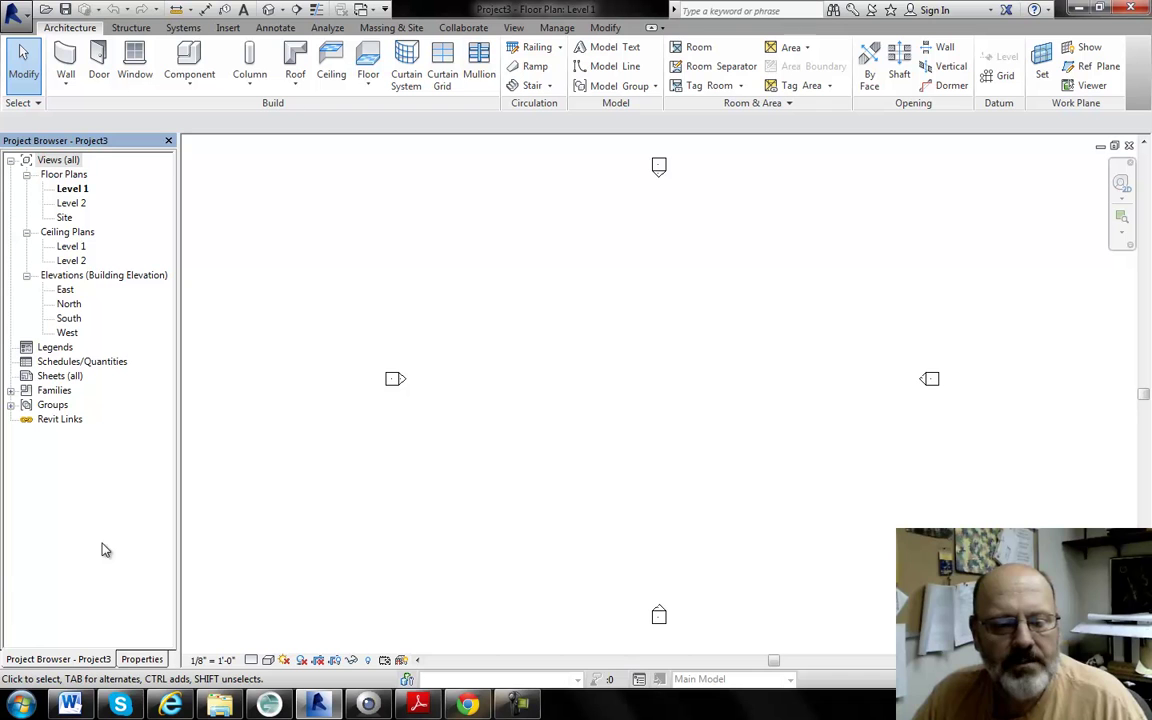
{"action": "left_click", "coordinate": [141, 660]}
{"action": "left_click", "coordinate": [88, 660]}
{"action": "left_click", "coordinate": [138, 660]}
{"action": "left_click", "coordinate": [89, 660]}
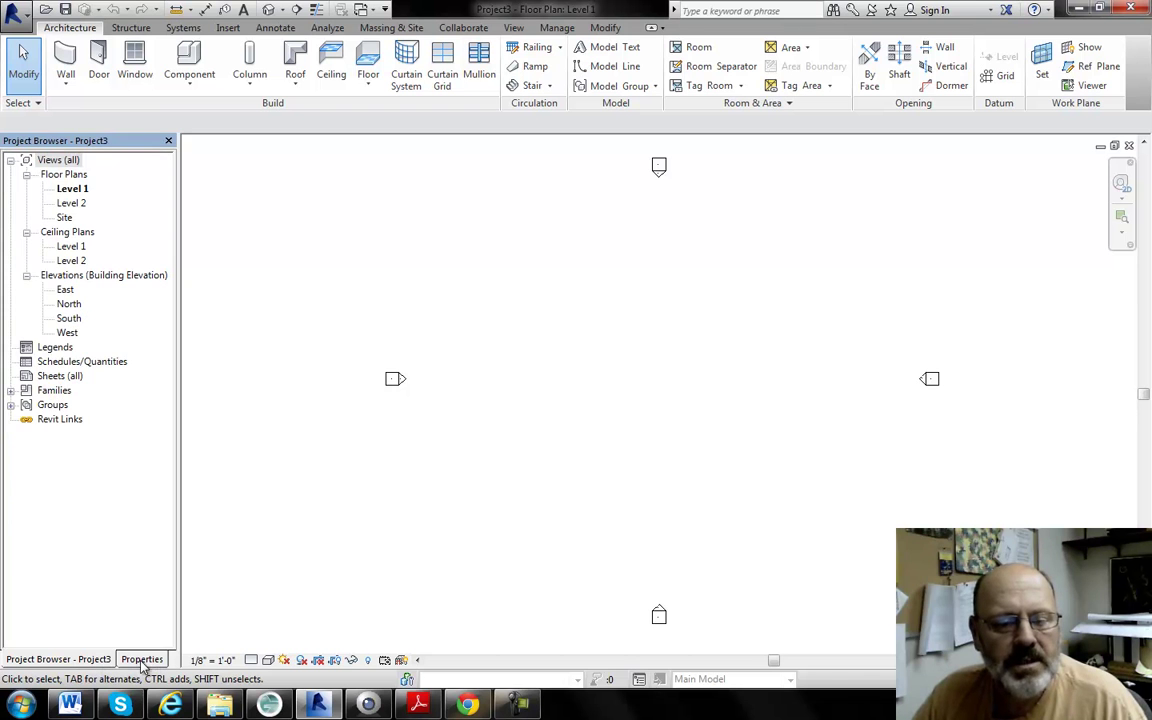
Separate the Properties palette from the Project Browser, dock it on the opposite side of the drawing area, and narrow it.
{"action": "left_click", "coordinate": [138, 660]}
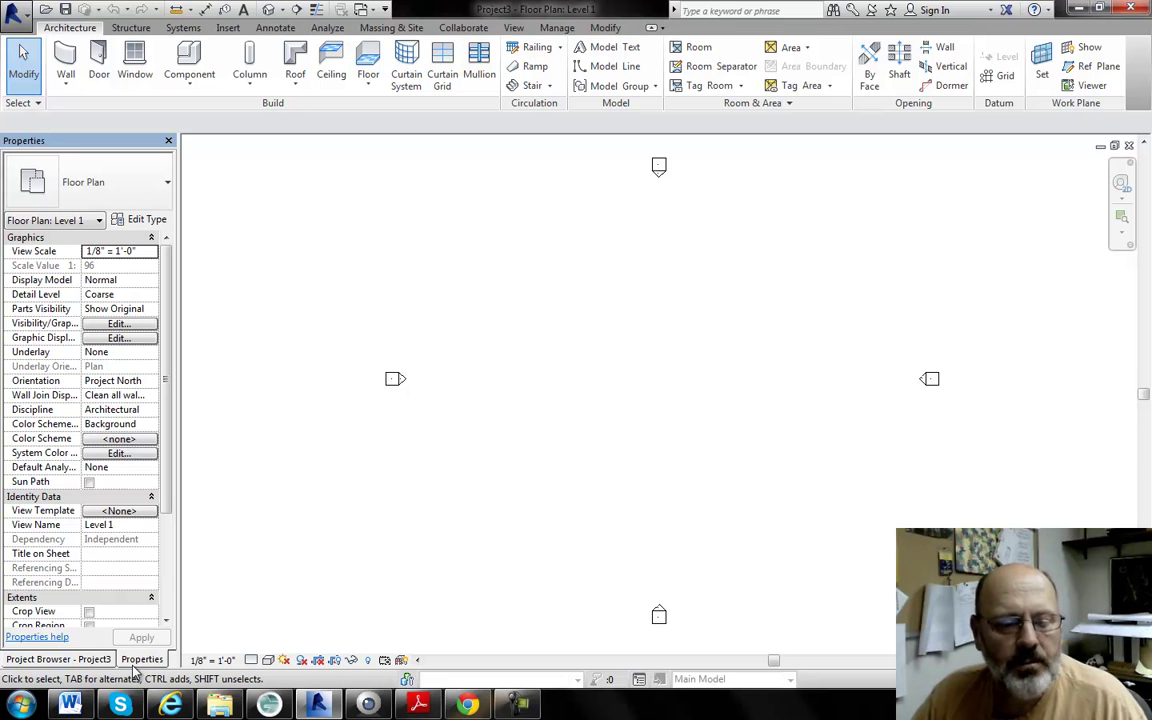
{"action": "left_click_drag", "start_coordinate": [136, 660], "coordinate": [926, 328]}
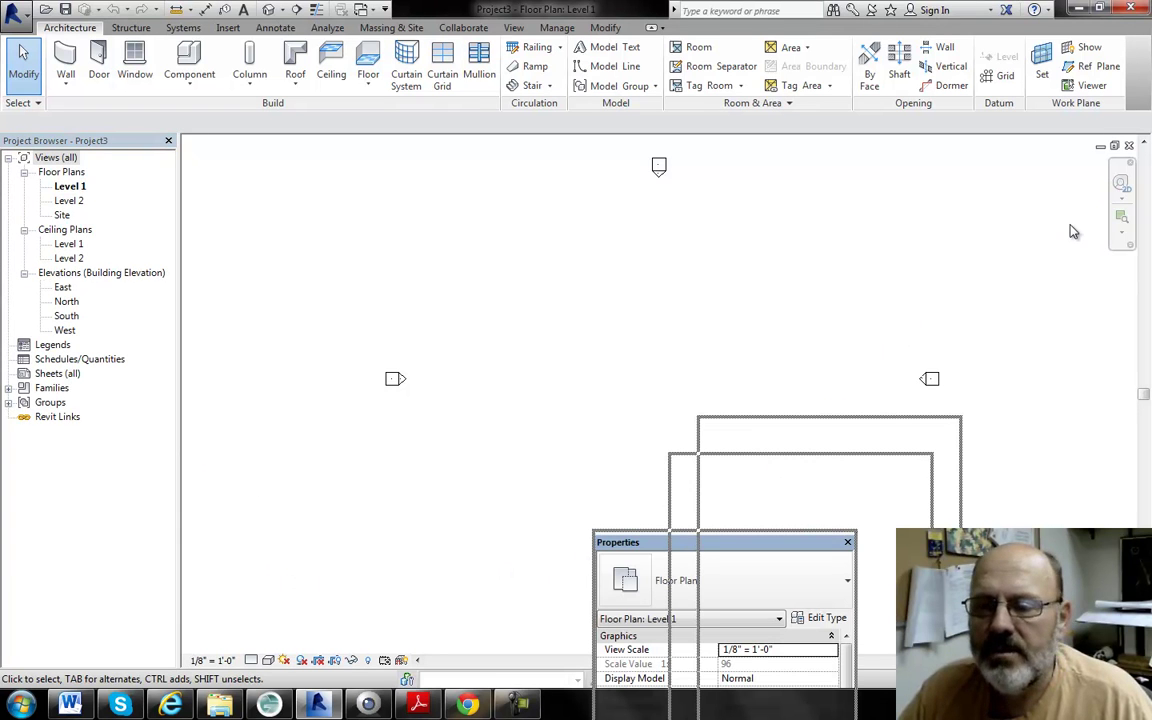
{"action": "left_click_drag", "start_coordinate": [1073, 231], "coordinate": [1140, 170]}
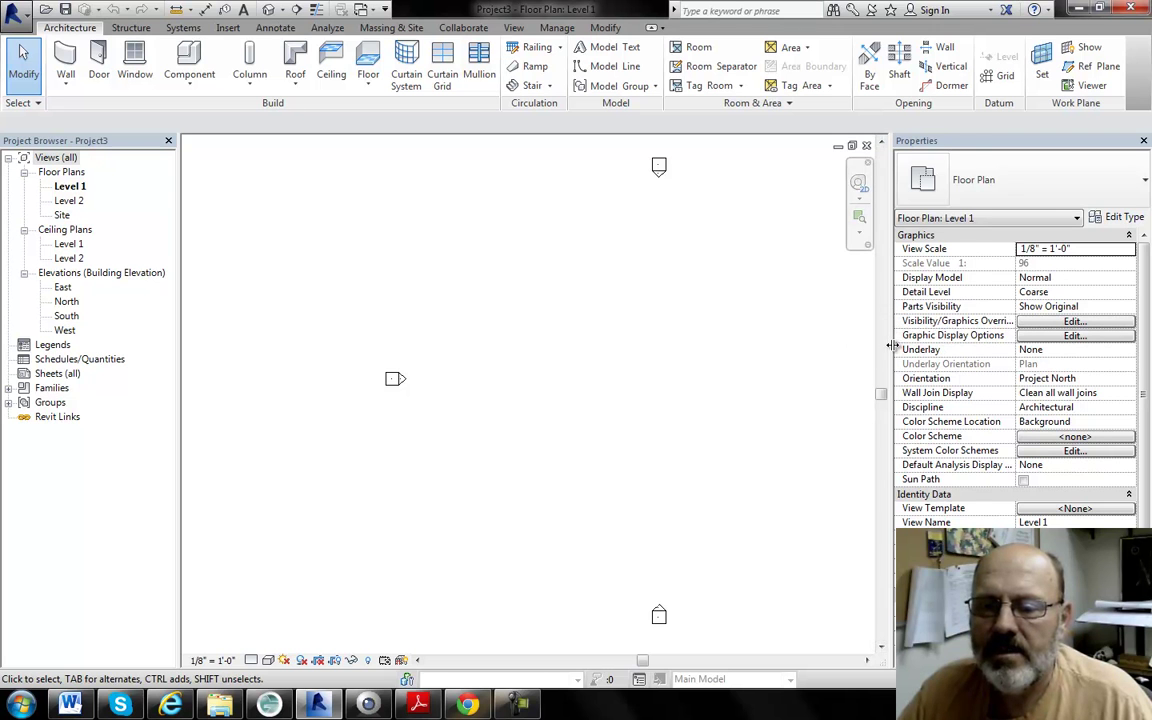
{"action": "left_click_drag", "start_coordinate": [892, 345], "coordinate": [867, 317]}
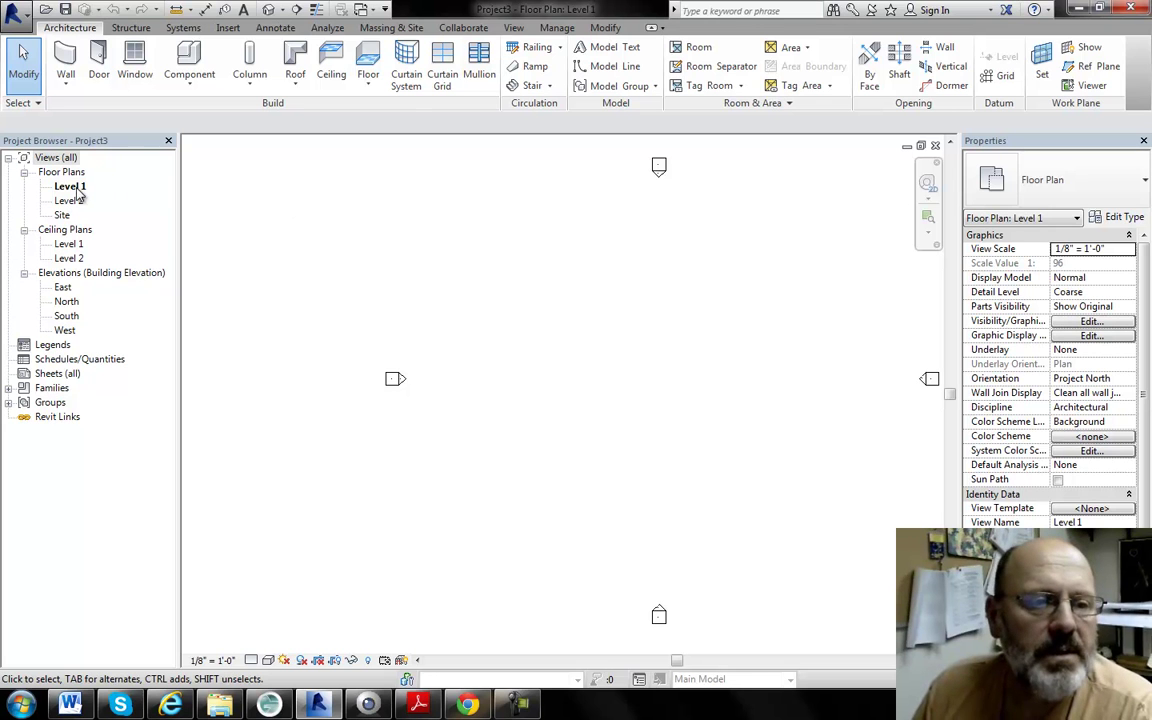
Examine the plan views in the Project Browser, comparing the Level 1, Level 2 and Site floor plans.
{"action": "left_click", "coordinate": [47, 175]}
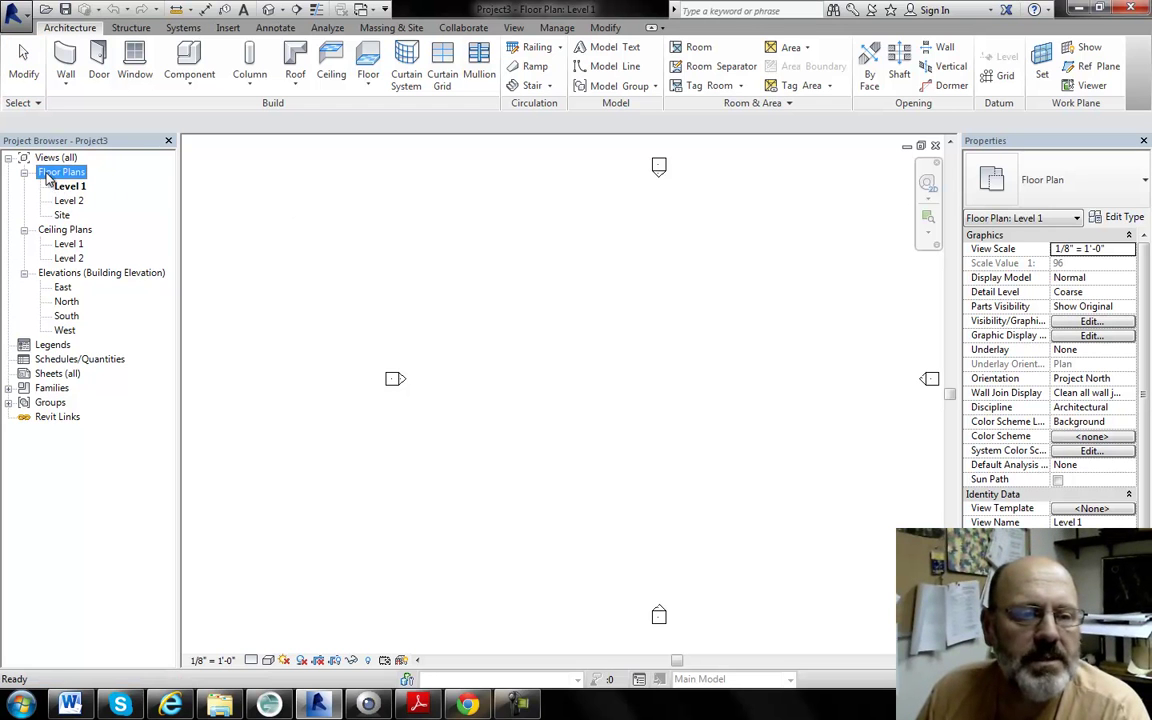
{"action": "left_click", "coordinate": [57, 231]}
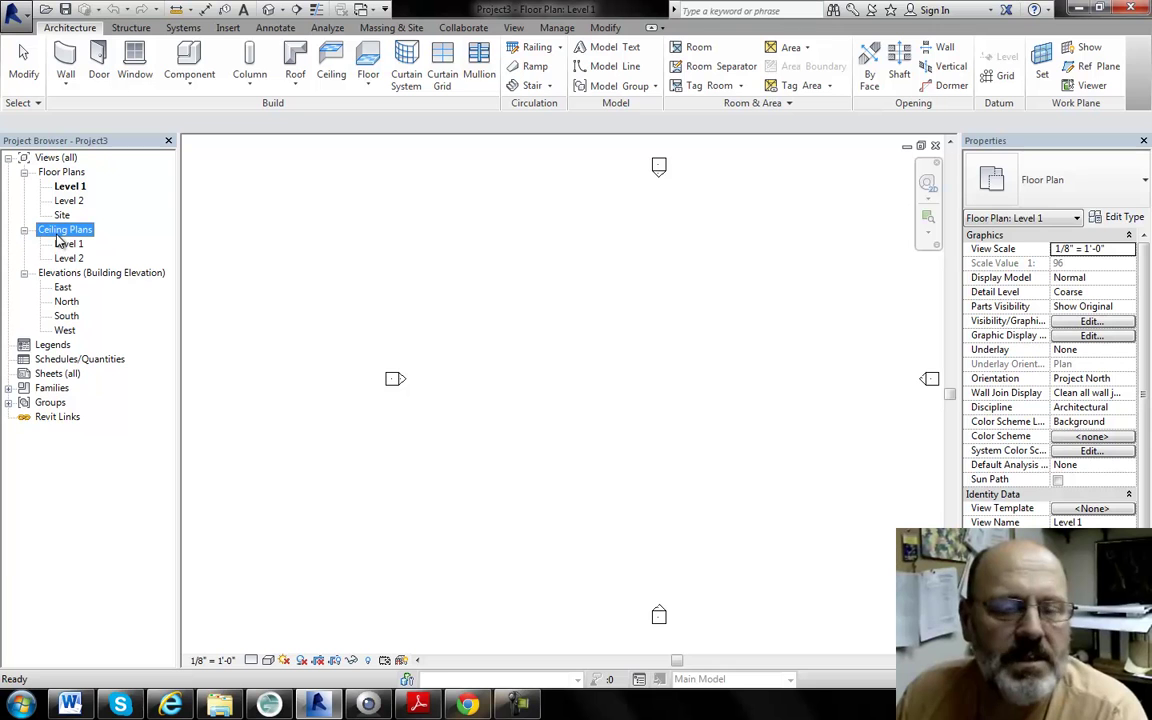
{"action": "left_click", "coordinate": [57, 175]}
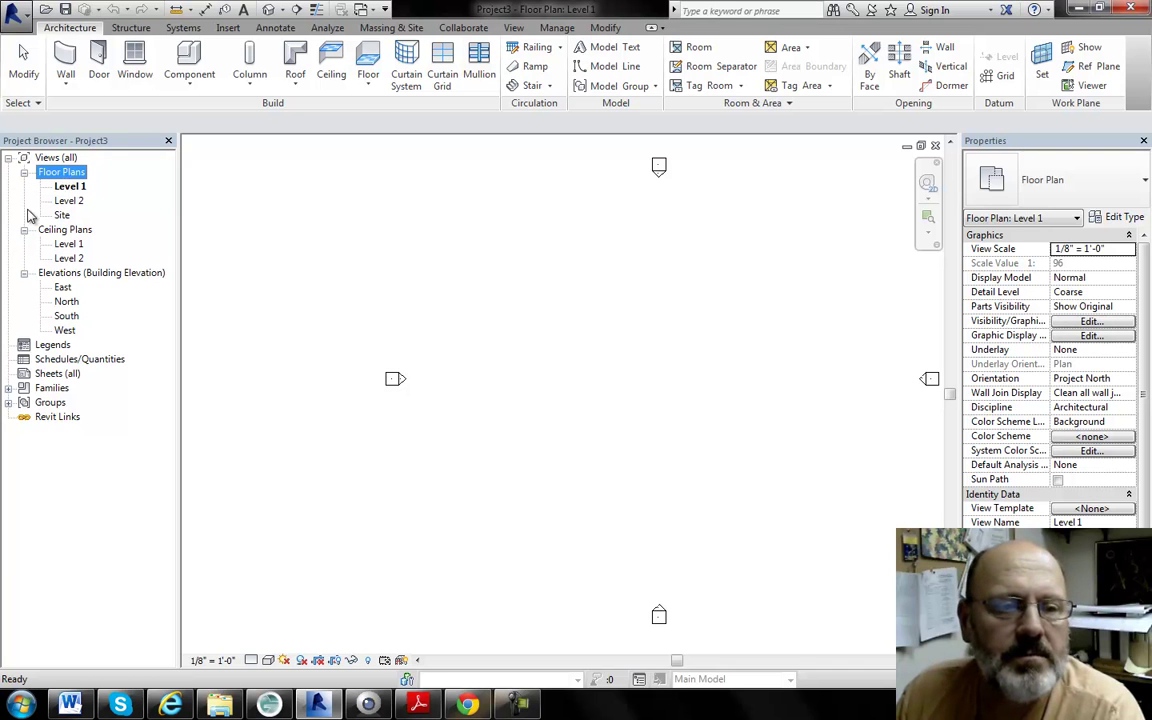
{"action": "left_click", "coordinate": [70, 189]}
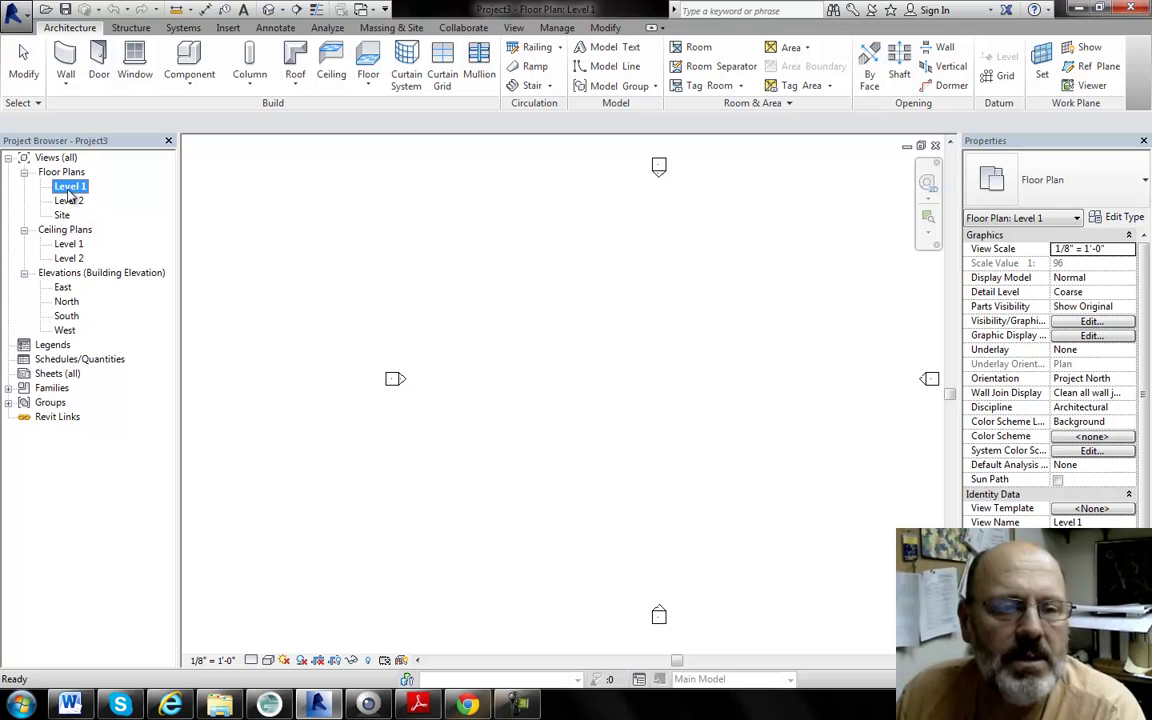
{"action": "left_click", "coordinate": [72, 202]}
{"action": "left_click", "coordinate": [64, 216]}
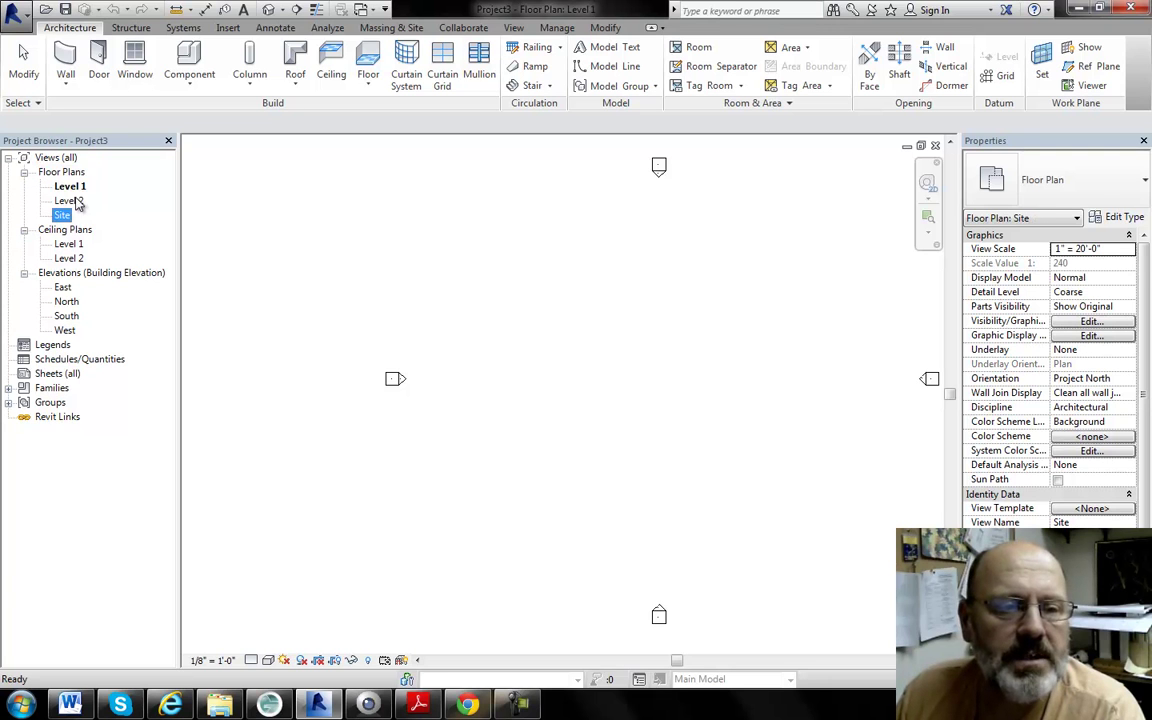
{"action": "left_click", "coordinate": [72, 187]}
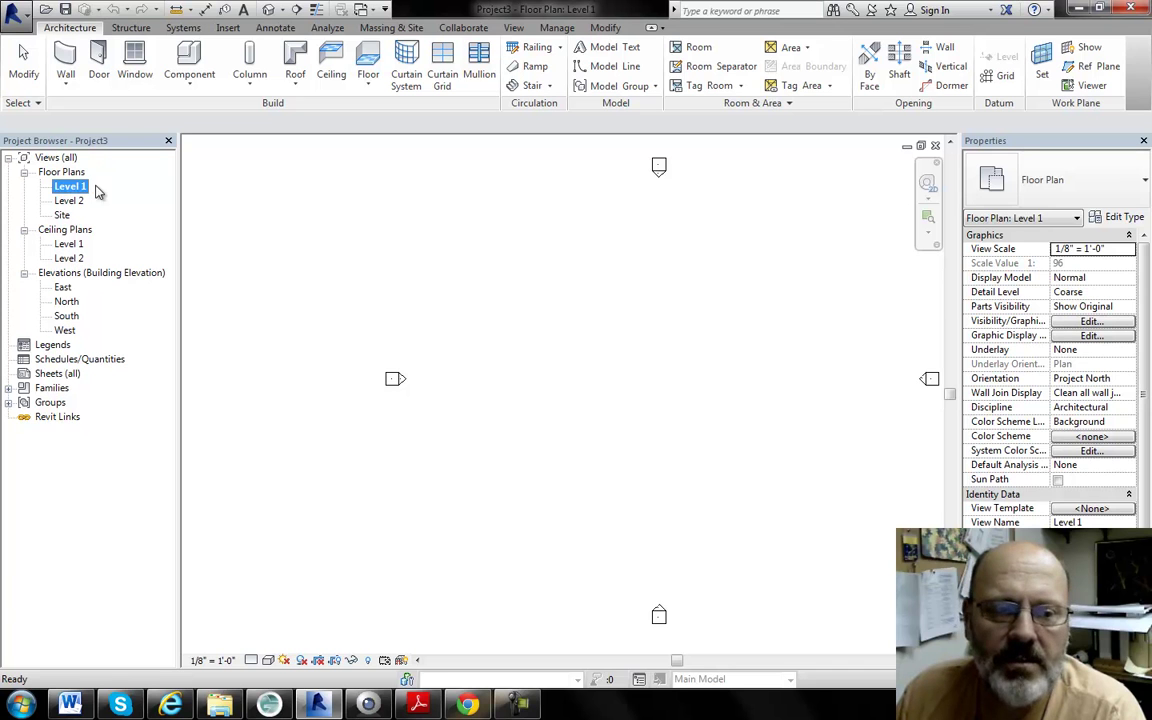
{"action": "left_click", "coordinate": [66, 203]}
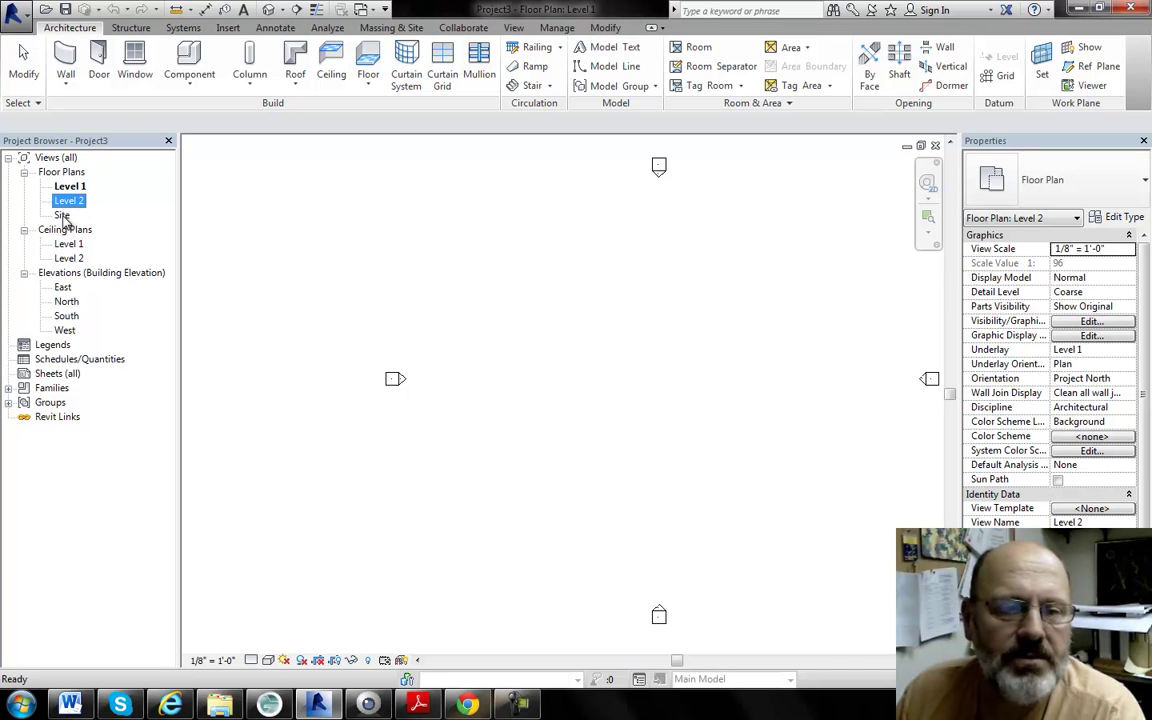
{"action": "left_click", "coordinate": [63, 216]}
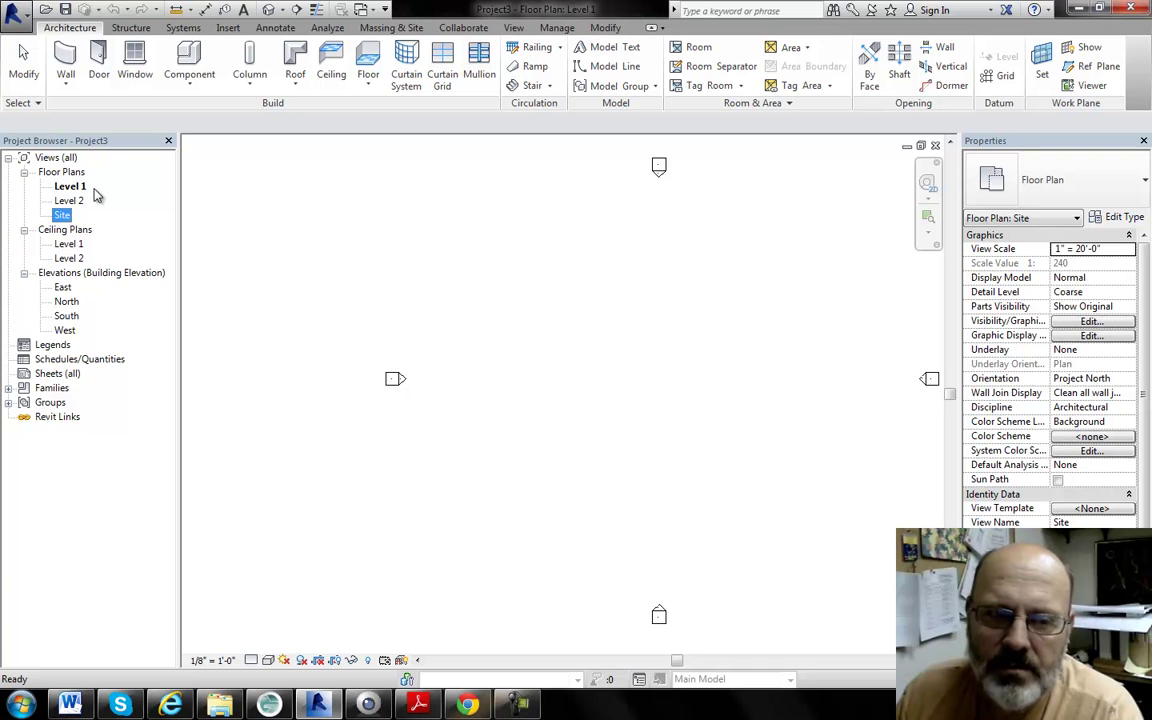
{"action": "left_click", "coordinate": [80, 190]}
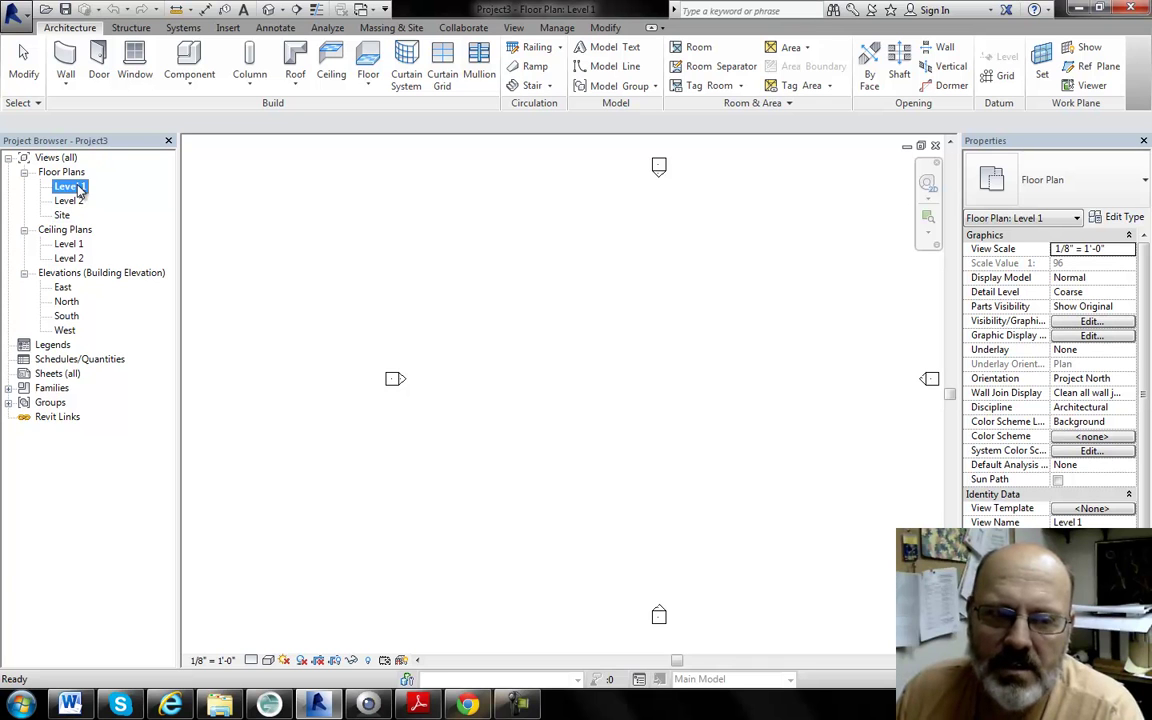
{"action": "left_click", "coordinate": [72, 201]}
{"action": "left_click", "coordinate": [76, 189]}
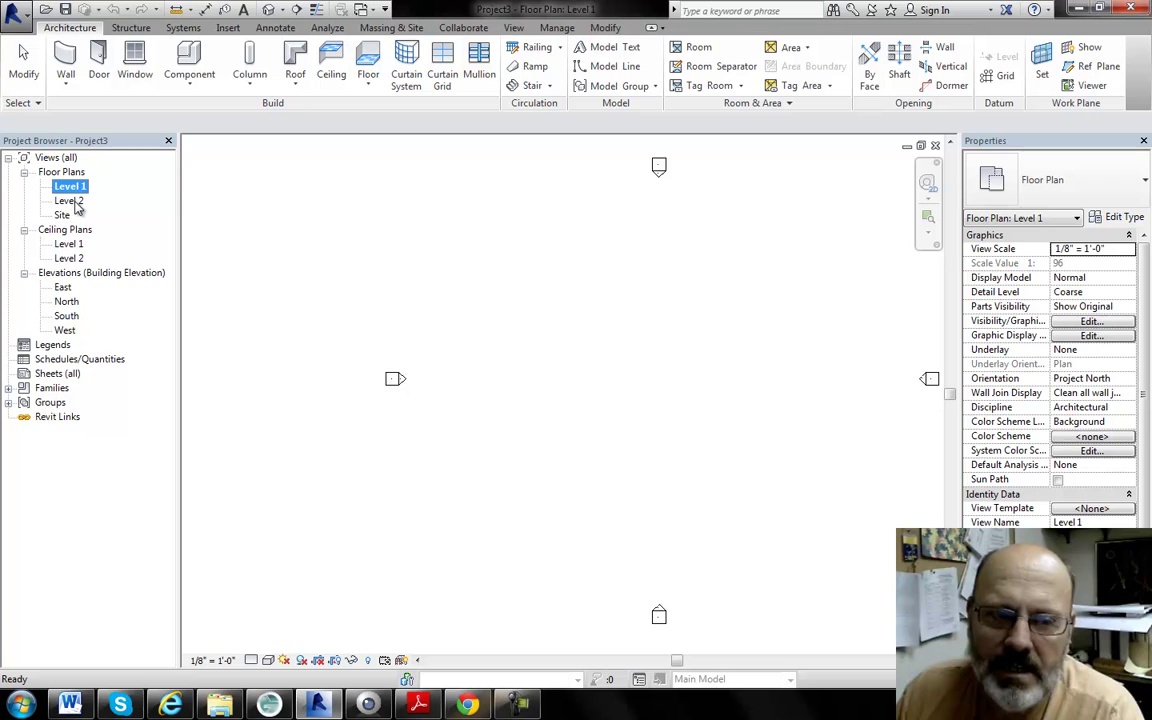
{"action": "left_click", "coordinate": [76, 201]}
{"action": "left_click", "coordinate": [76, 189]}
{"action": "left_click", "coordinate": [73, 203]}
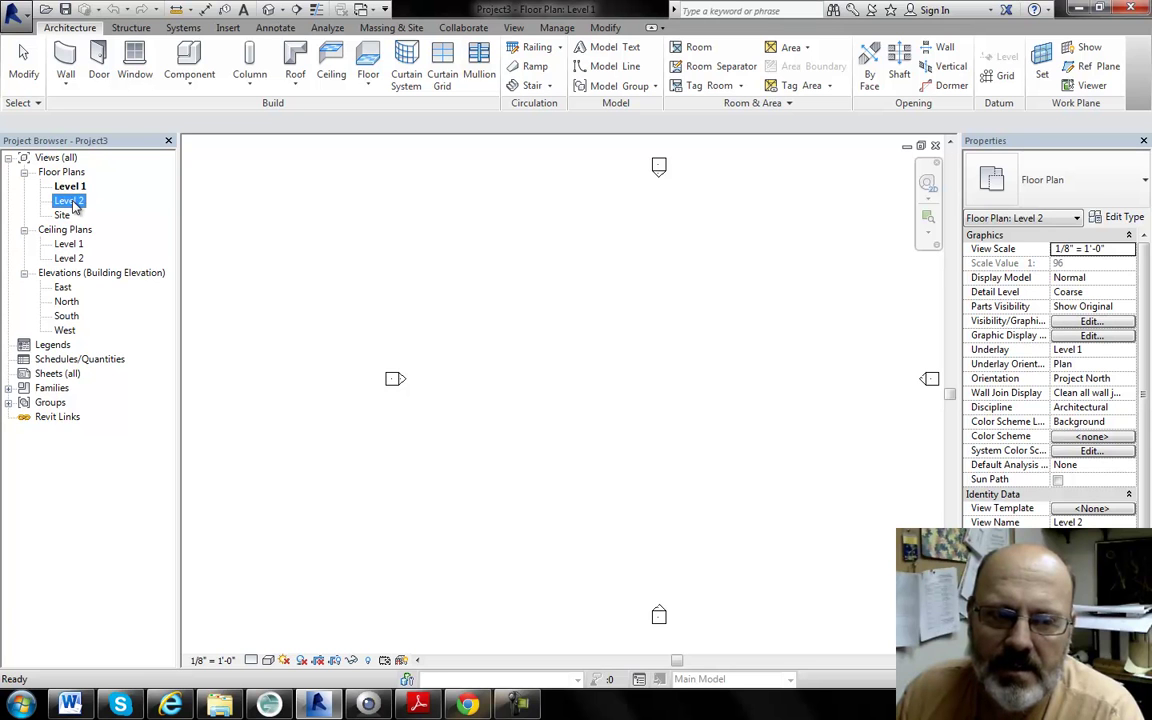
Look through the East, North, South and West building elevations and open the South elevation view.
{"action": "left_click", "coordinate": [63, 288]}
{"action": "left_click", "coordinate": [66, 302]}
{"action": "left_click", "coordinate": [67, 316]}
{"action": "left_click", "coordinate": [68, 331]}
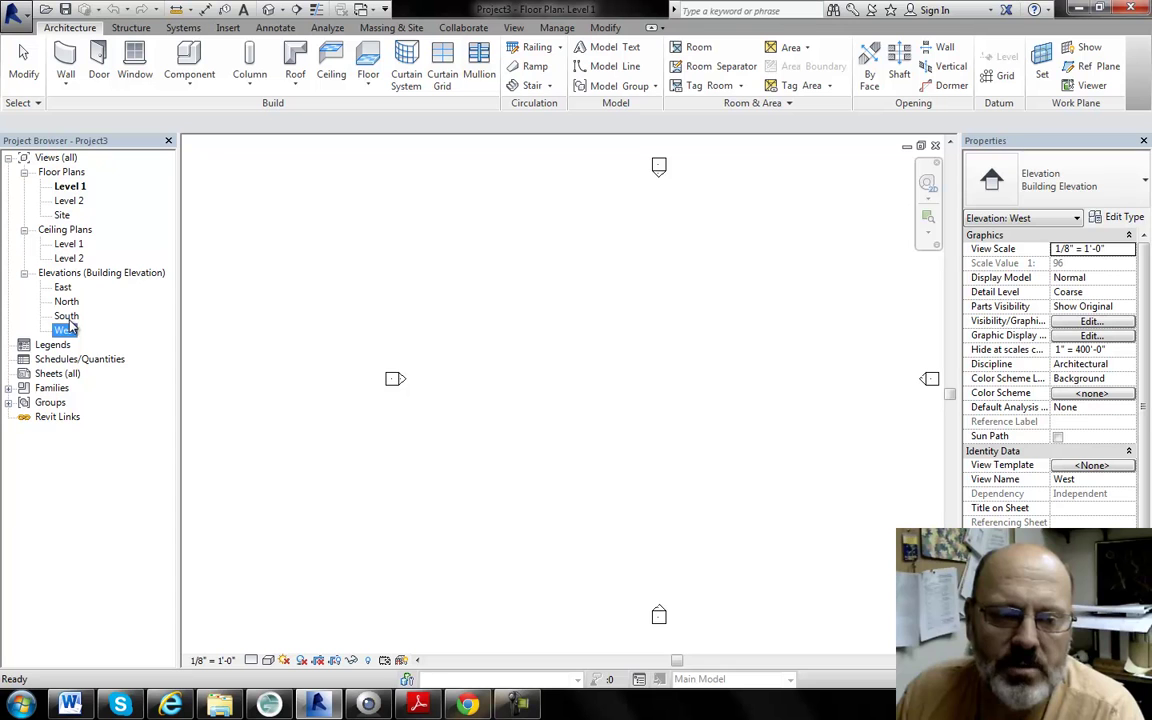
{"action": "double_click", "coordinate": [66, 316]}
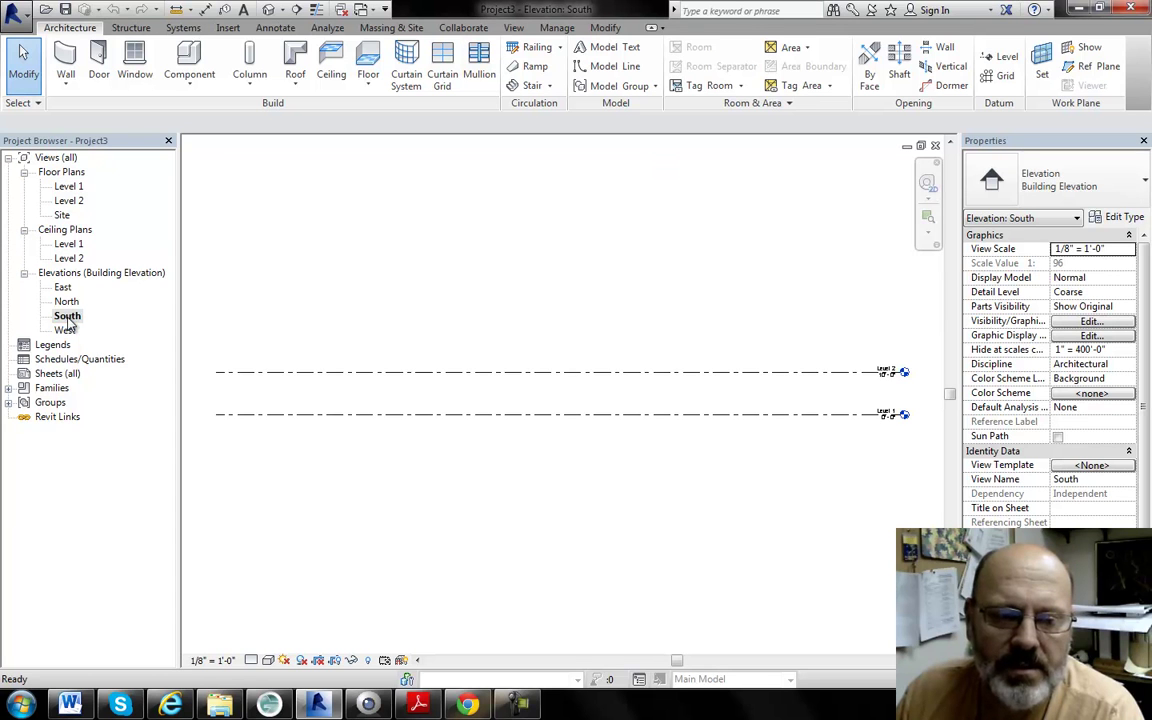
Rename Level 1 to "Floor System" in the South elevation and rename its corresponding views as well.
{"action": "scroll", "coordinate": [871, 397], "scroll_direction": "up", "scroll_amount": 5}
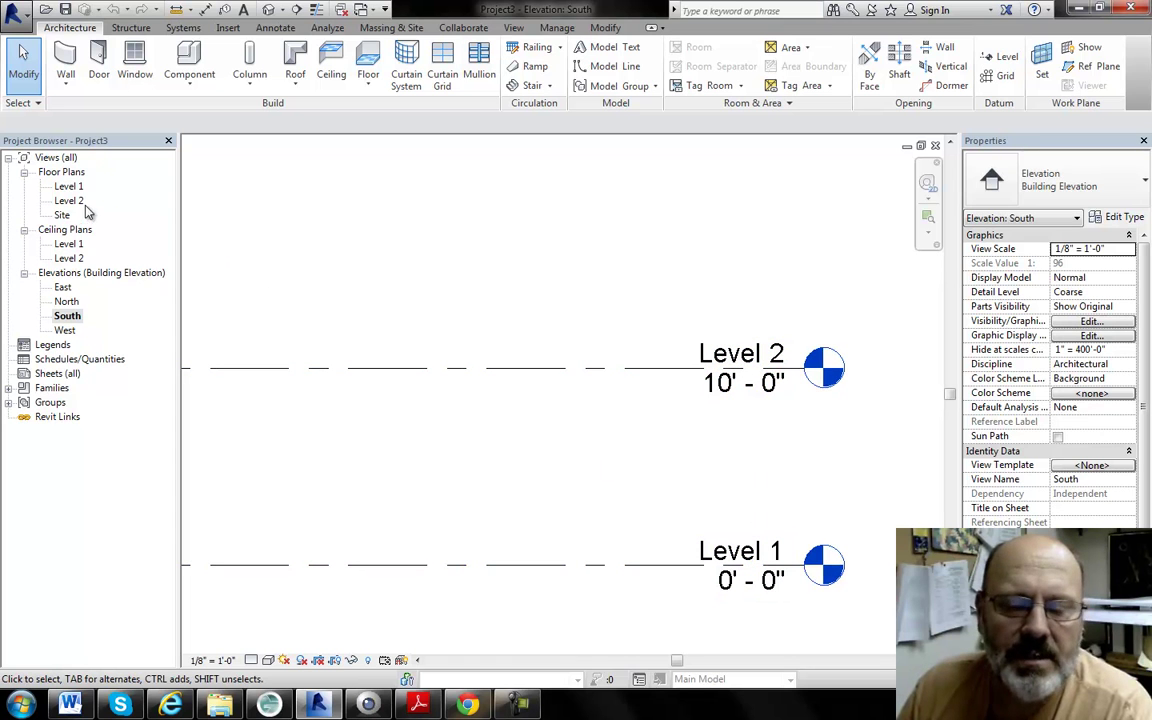
{"action": "middle_click_drag", "start_coordinate": [596, 465], "coordinate": [590, 406]}
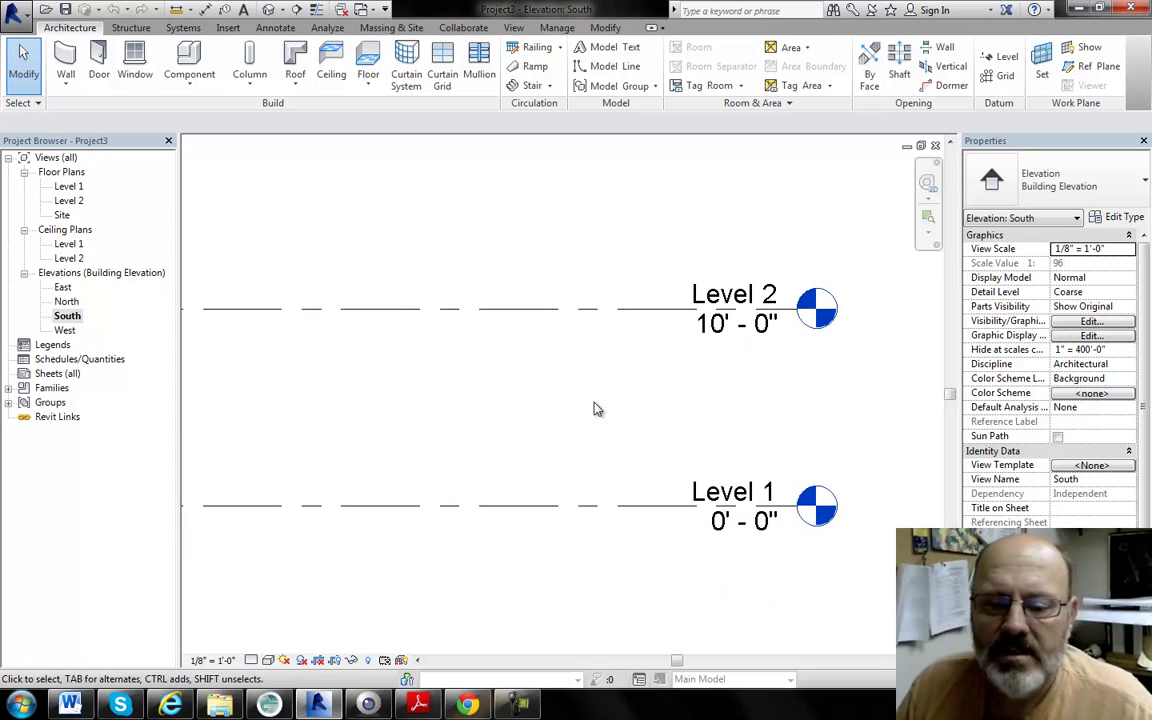
{"action": "left_click", "coordinate": [759, 500]}
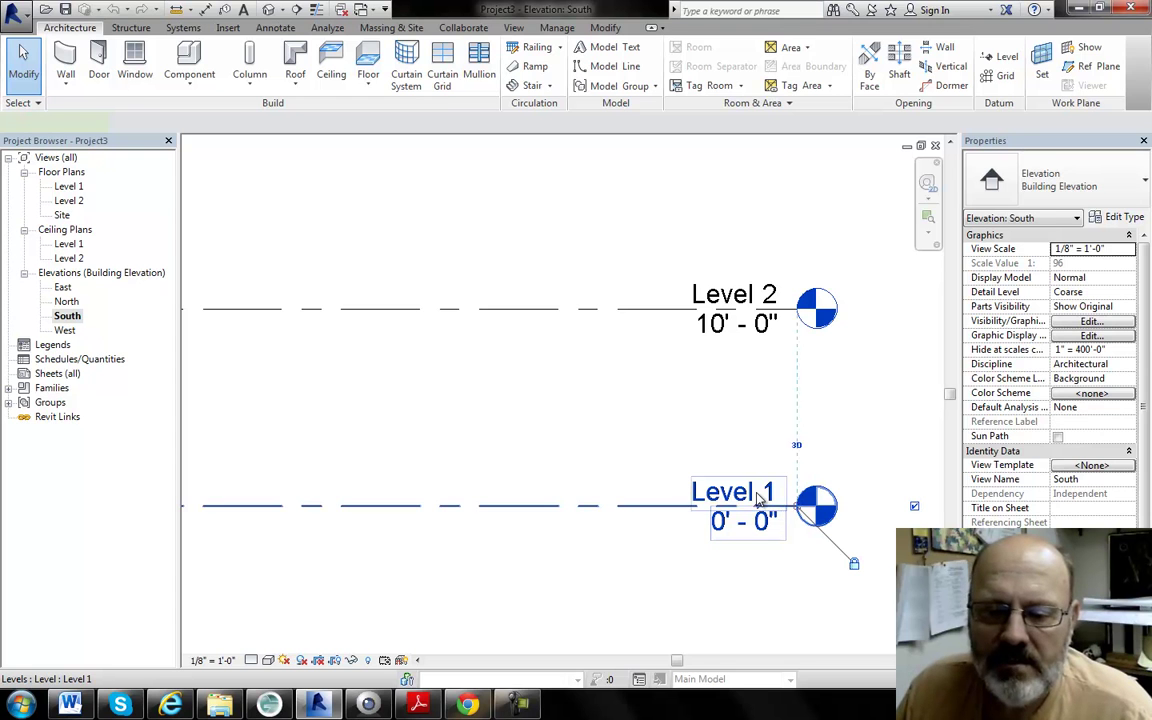
{"action": "right_click", "coordinate": [755, 500]}
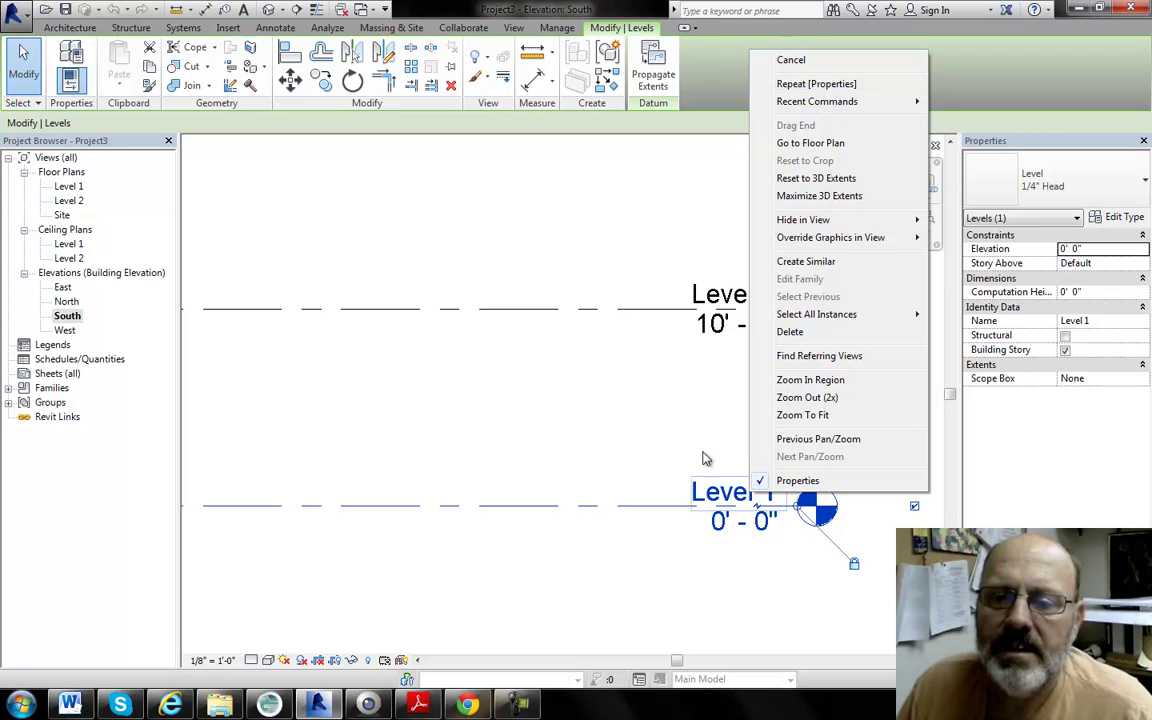
{"action": "left_click", "coordinate": [741, 500]}
{"action": "left_click", "coordinate": [770, 495]}
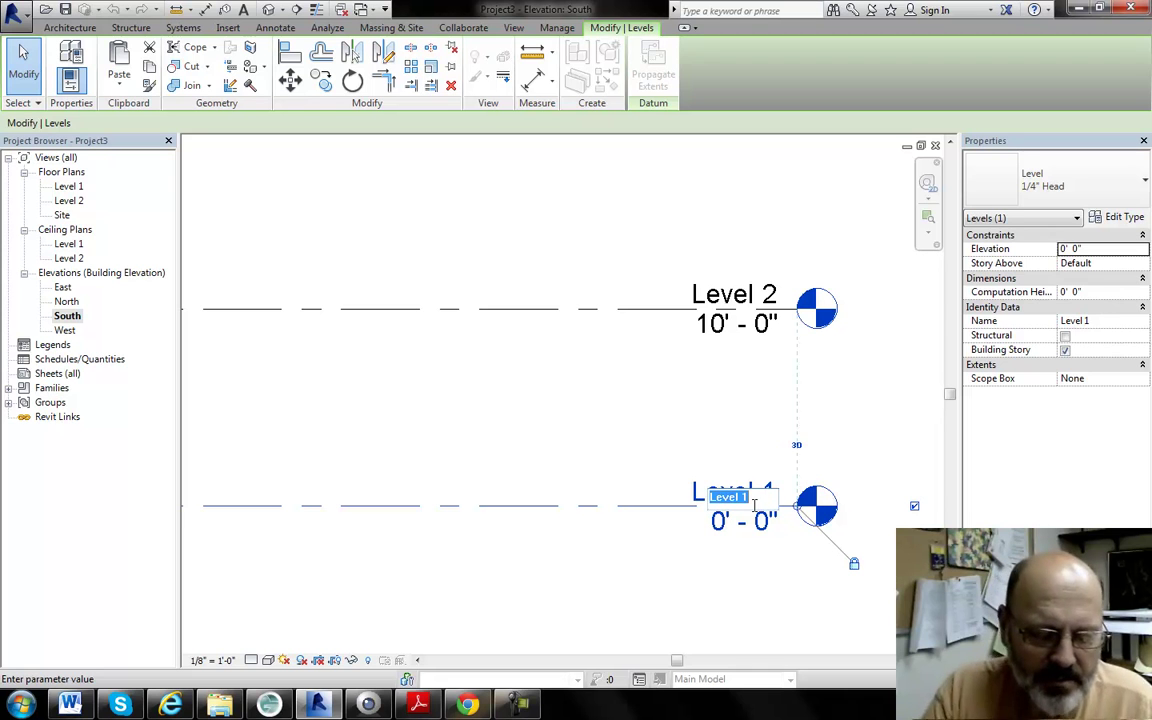
{"action": "type", "text": "Floor System"}
{"action": "key", "text": "Return"}
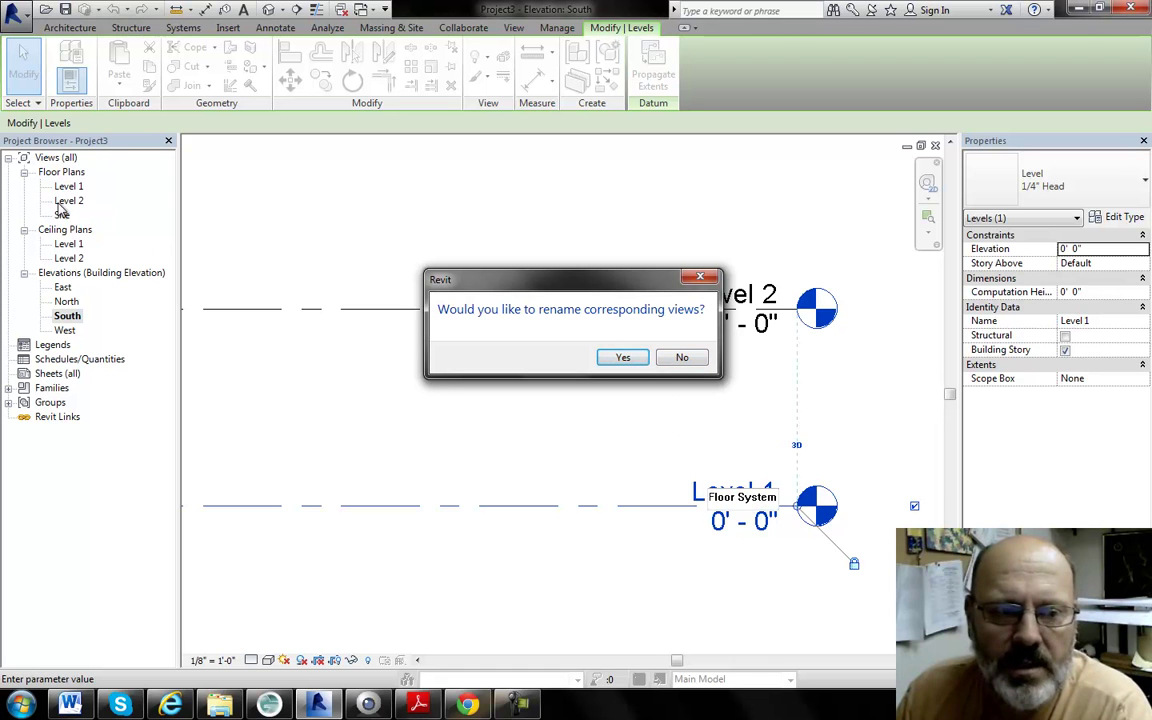
{"action": "left_click", "coordinate": [621, 357]}
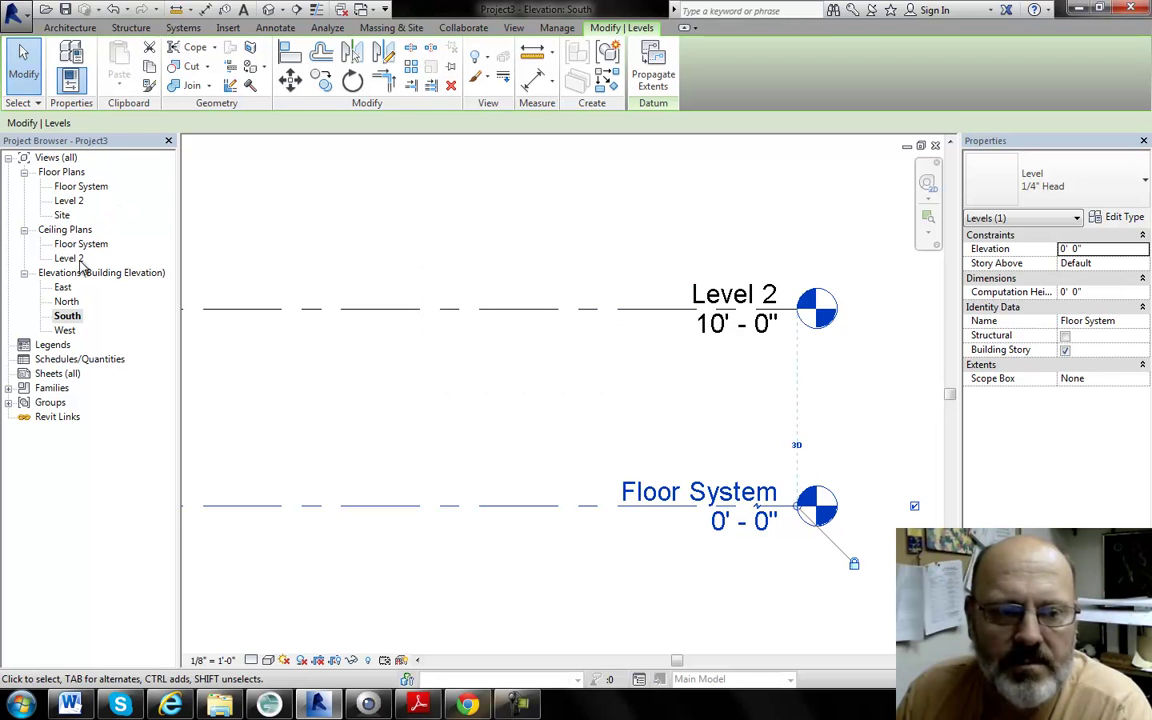
Rename Level 2 to "1st Floor" along with its corresponding views, and set its elevation to 11.5".
{"action": "left_click", "coordinate": [600, 305]}
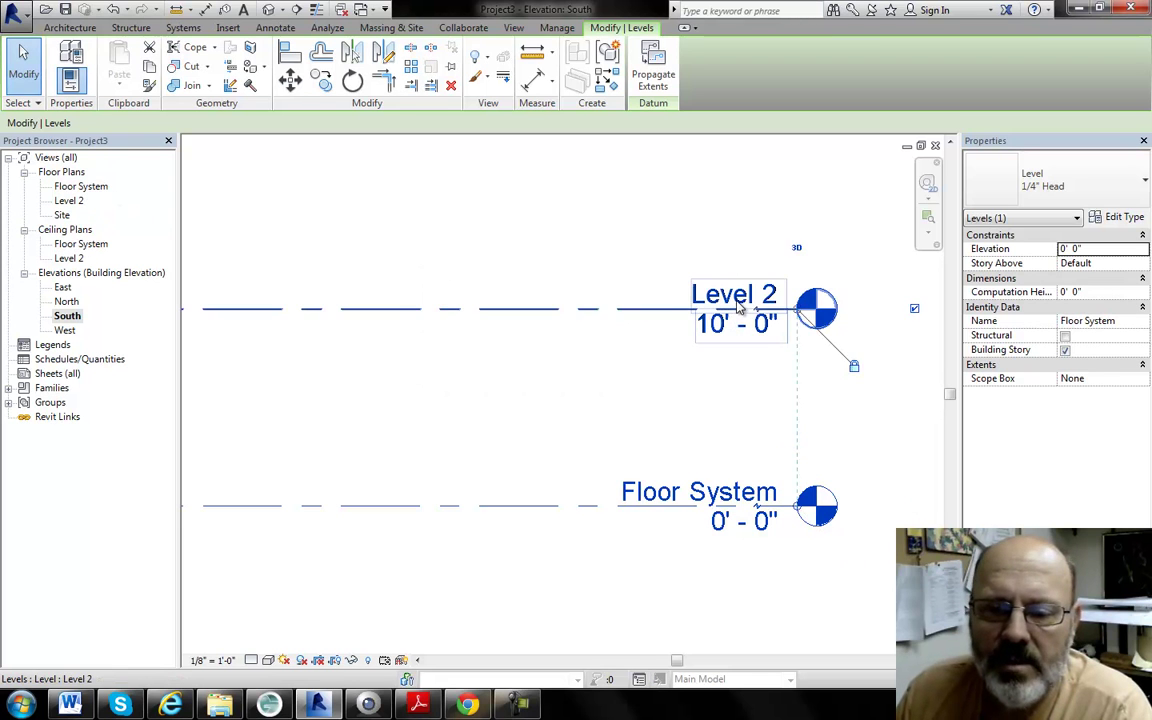
{"action": "left_click", "coordinate": [748, 297]}
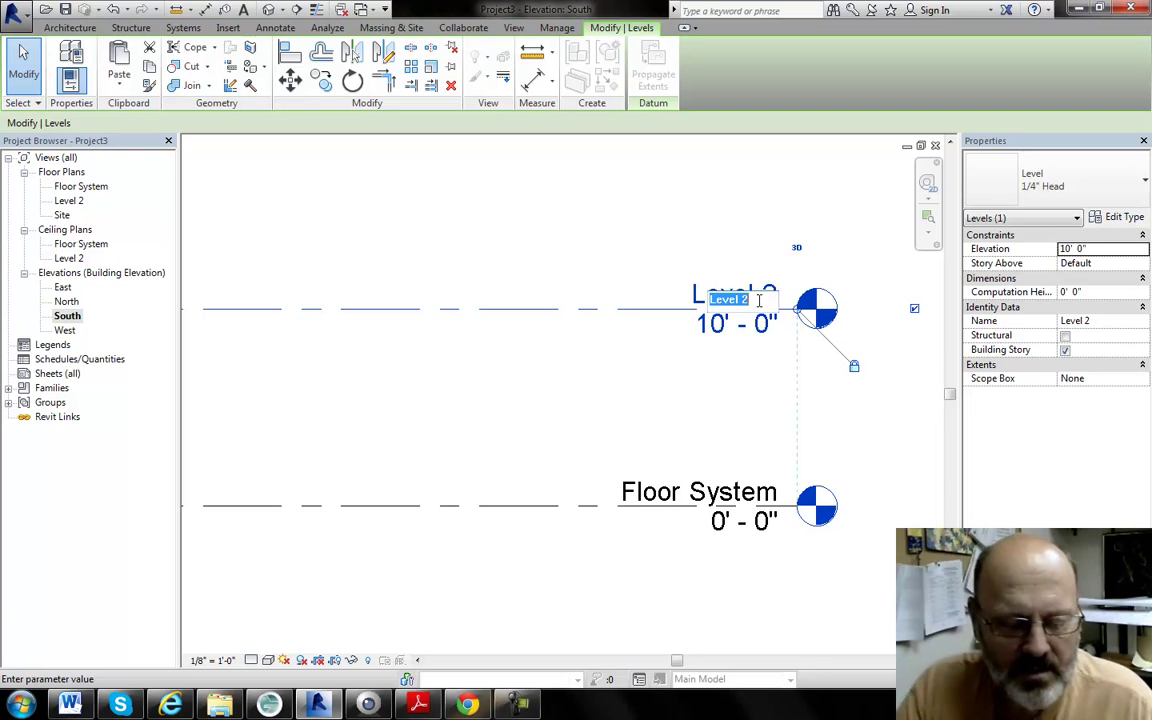
{"action": "type", "text": "1st Floor"}
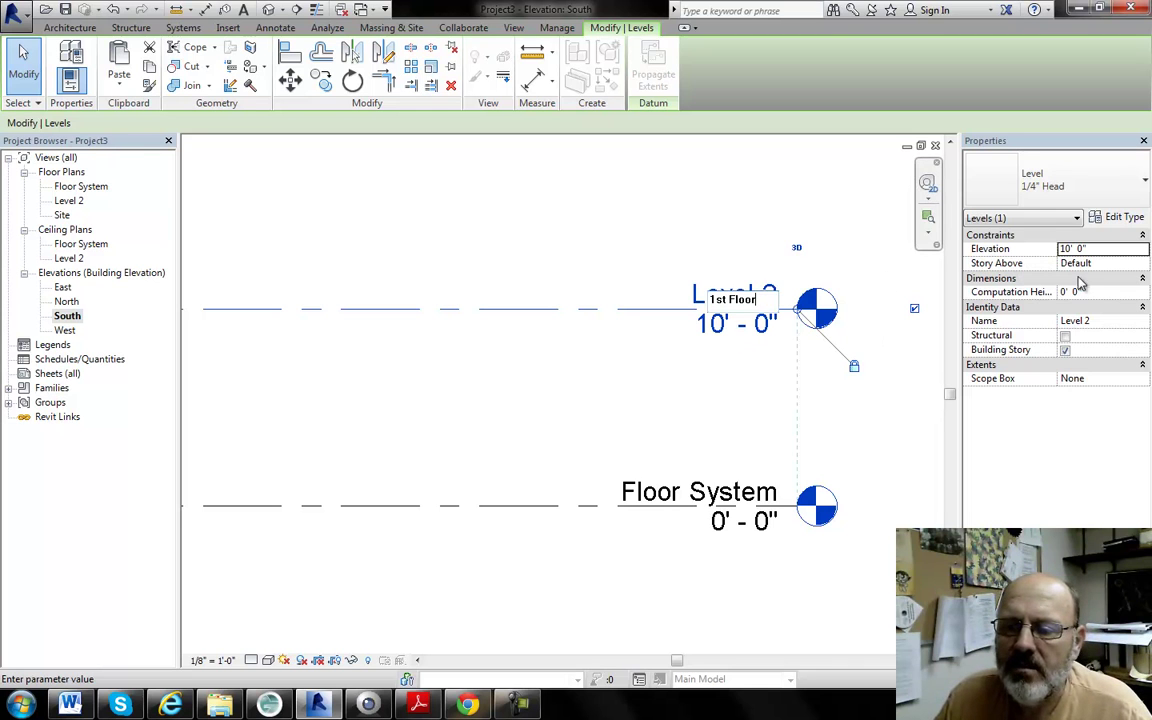
{"action": "left_click_drag", "start_coordinate": [1095, 250], "coordinate": [1055, 250]}
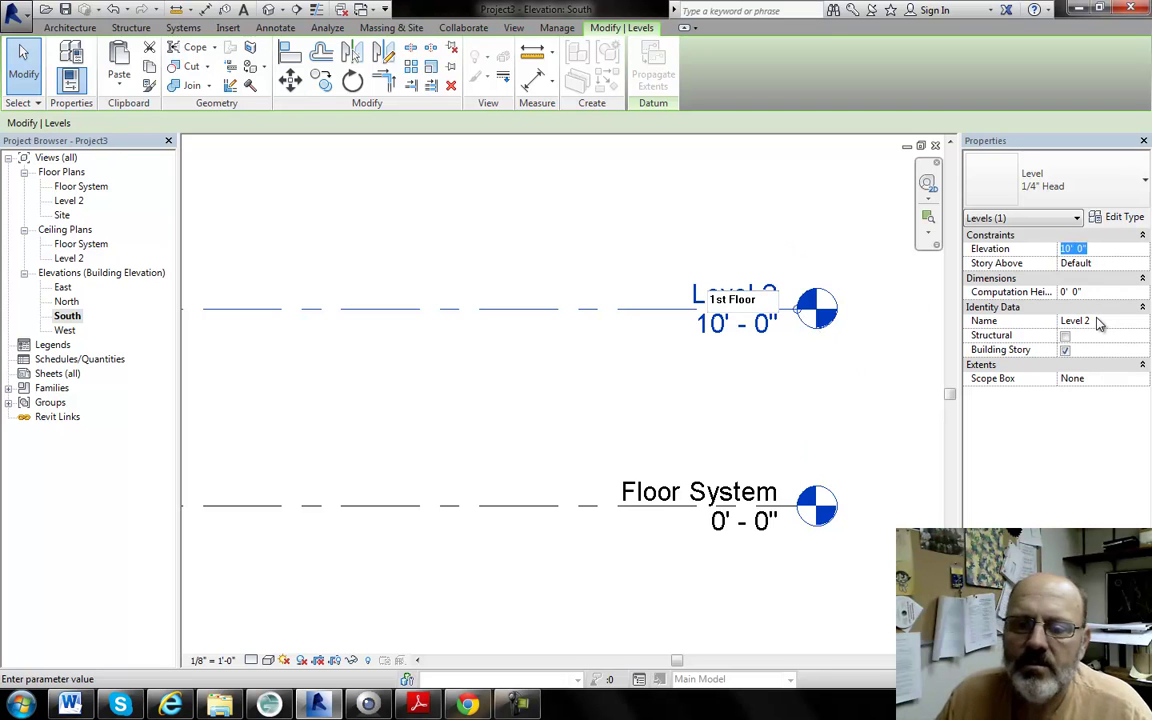
{"action": "type", "text": "11.5"}
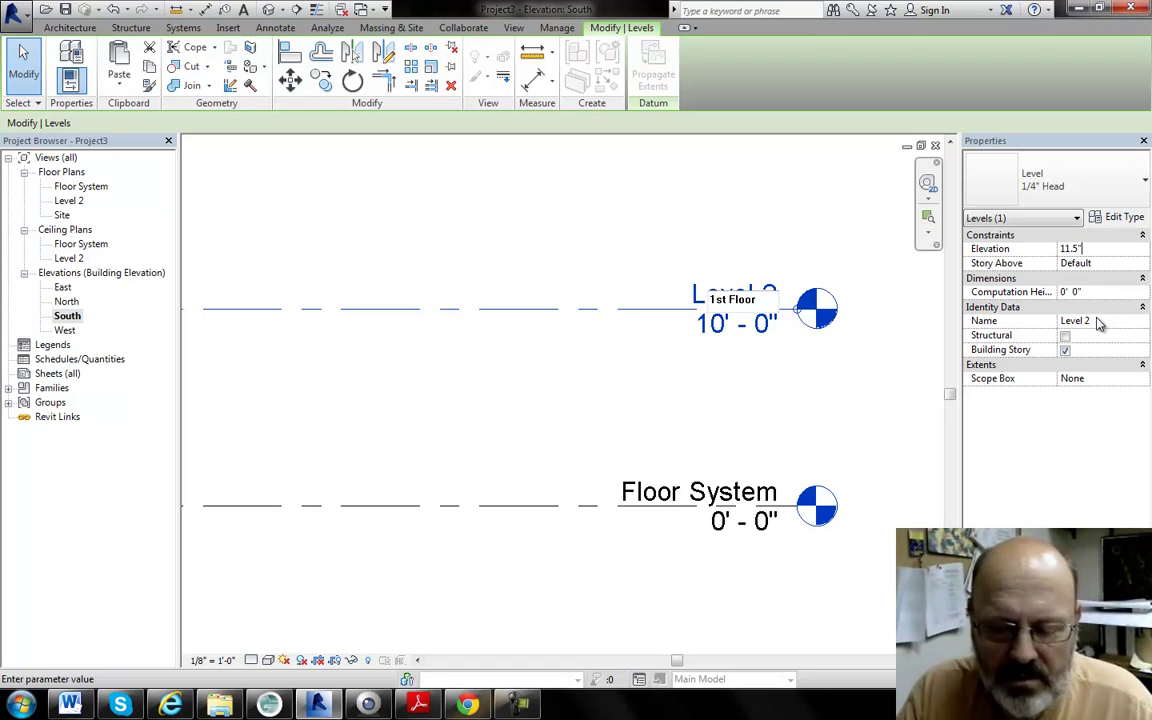
{"action": "key", "text": "Return"}
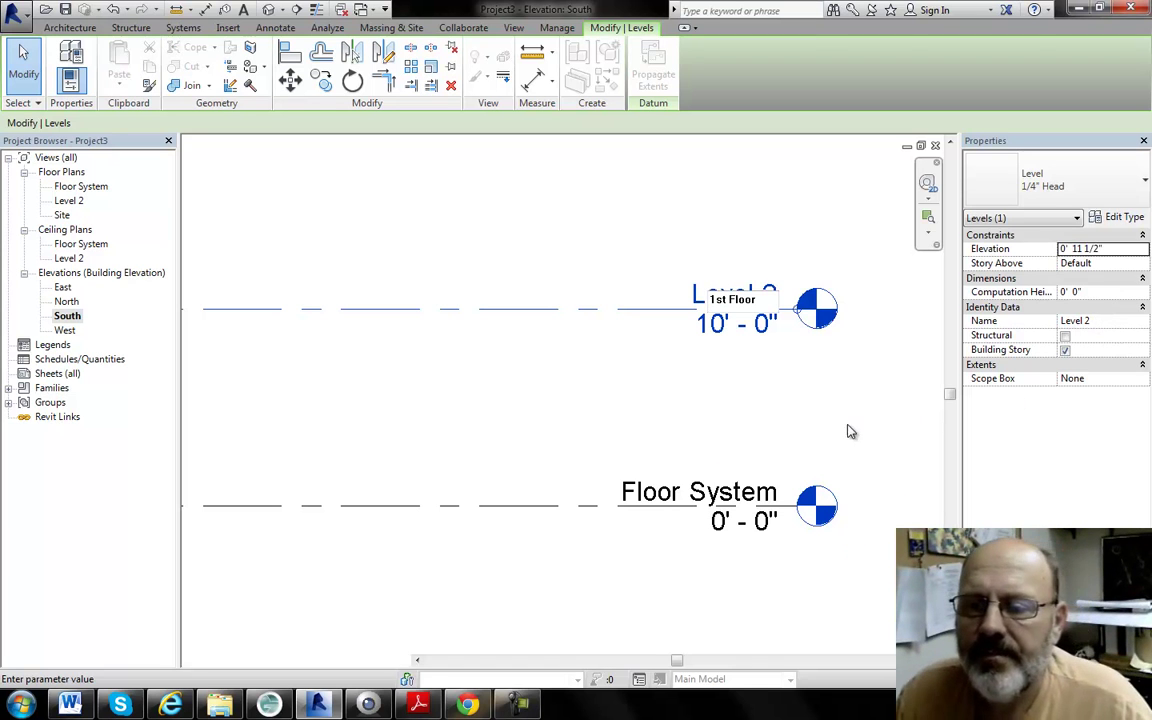
{"action": "left_click", "coordinate": [656, 390]}
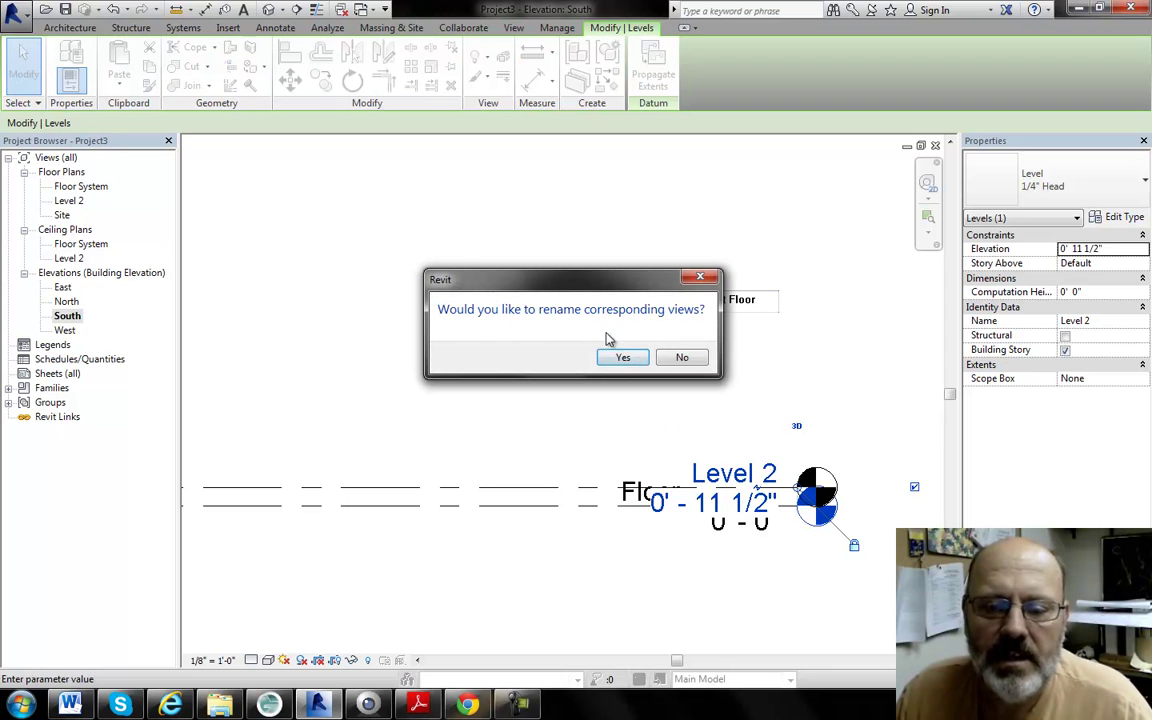
{"action": "left_click", "coordinate": [622, 358]}
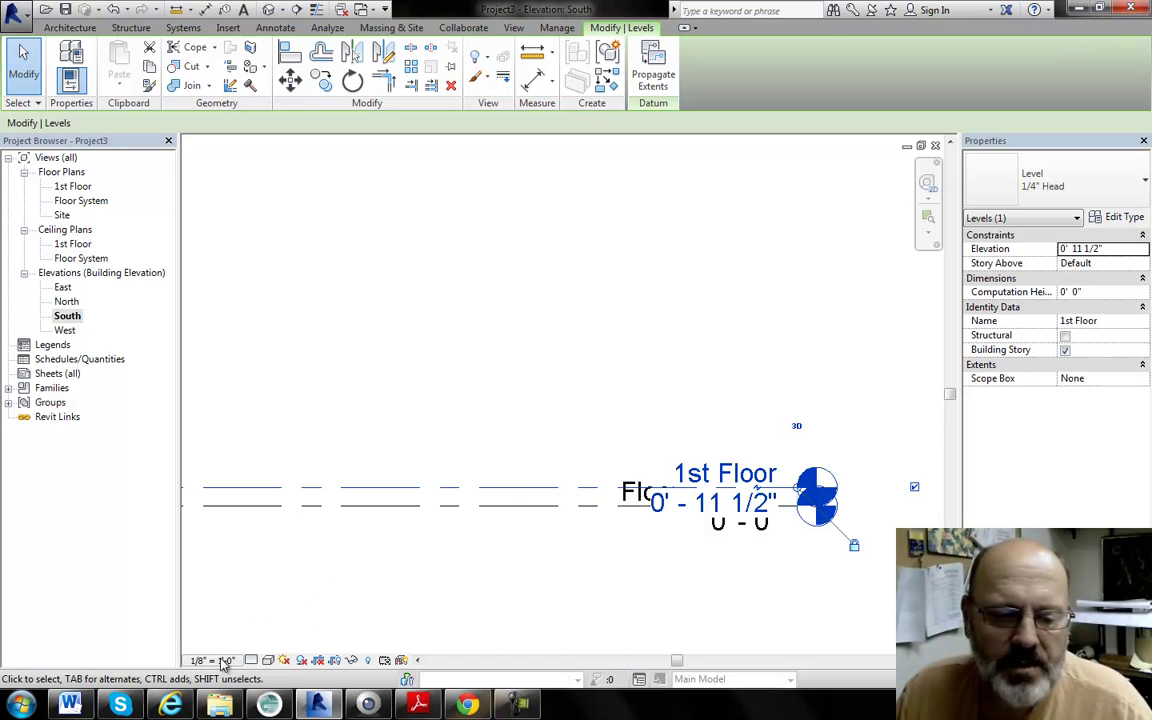
Set the South elevation's view scale to 1/4" = 1'-0".
{"action": "left_click", "coordinate": [218, 661]}
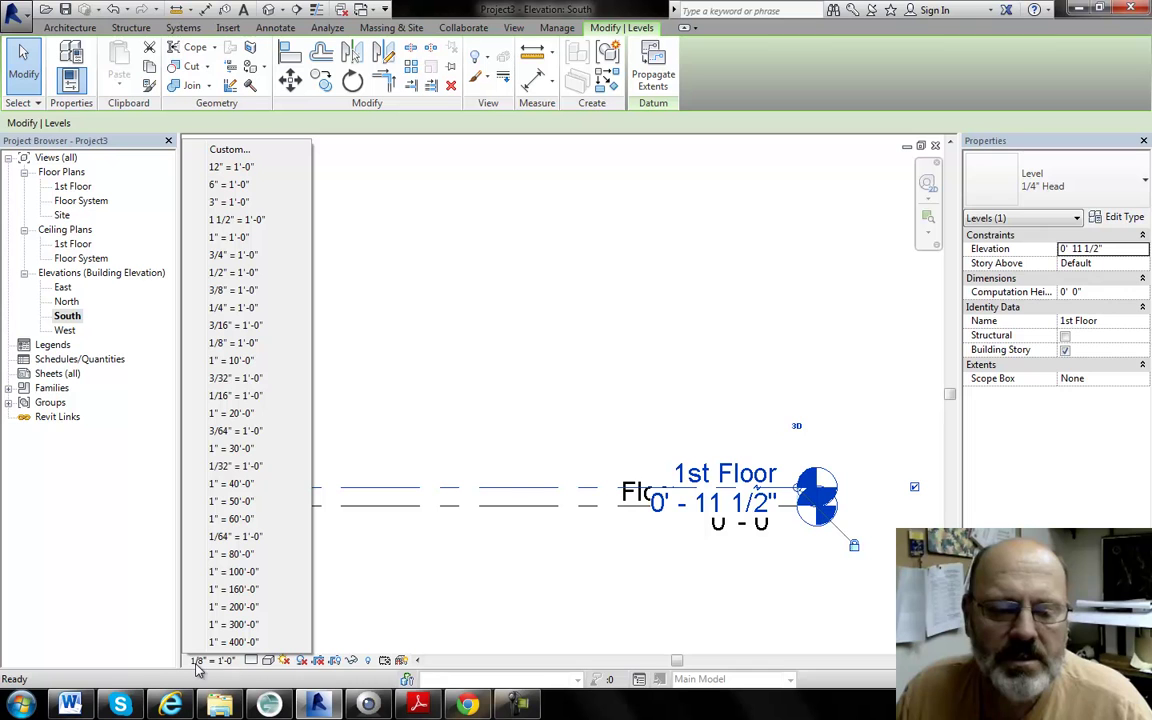
{"action": "left_click", "coordinate": [230, 307]}
{"action": "scroll", "coordinate": [627, 404], "scroll_direction": "down", "scroll_amount": 3}
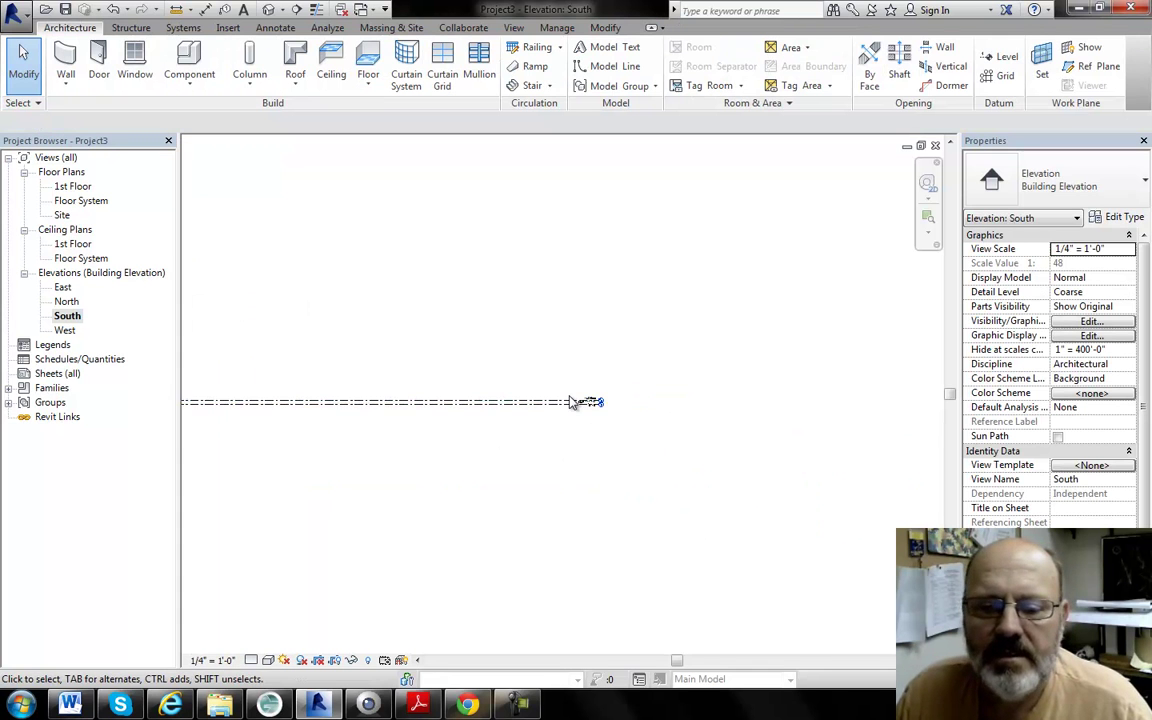
{"action": "scroll", "coordinate": [570, 401], "scroll_direction": "up", "scroll_amount": 4}
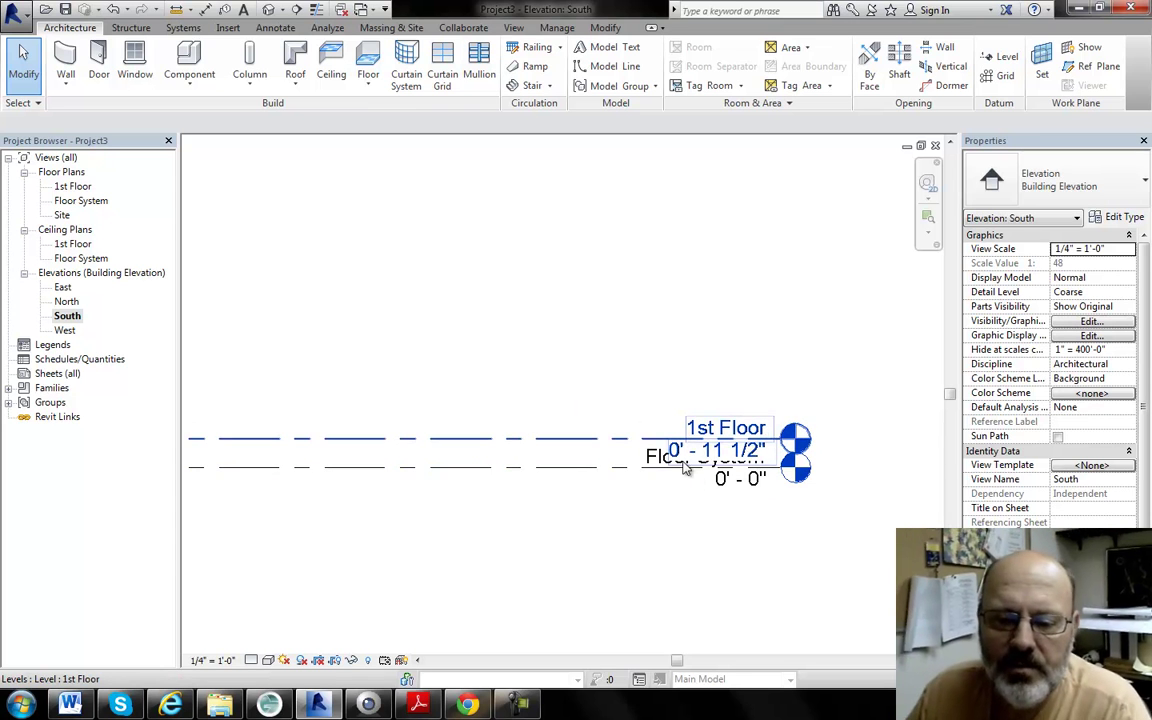
{"action": "scroll", "coordinate": [708, 470], "scroll_direction": "down", "scroll_amount": 2}
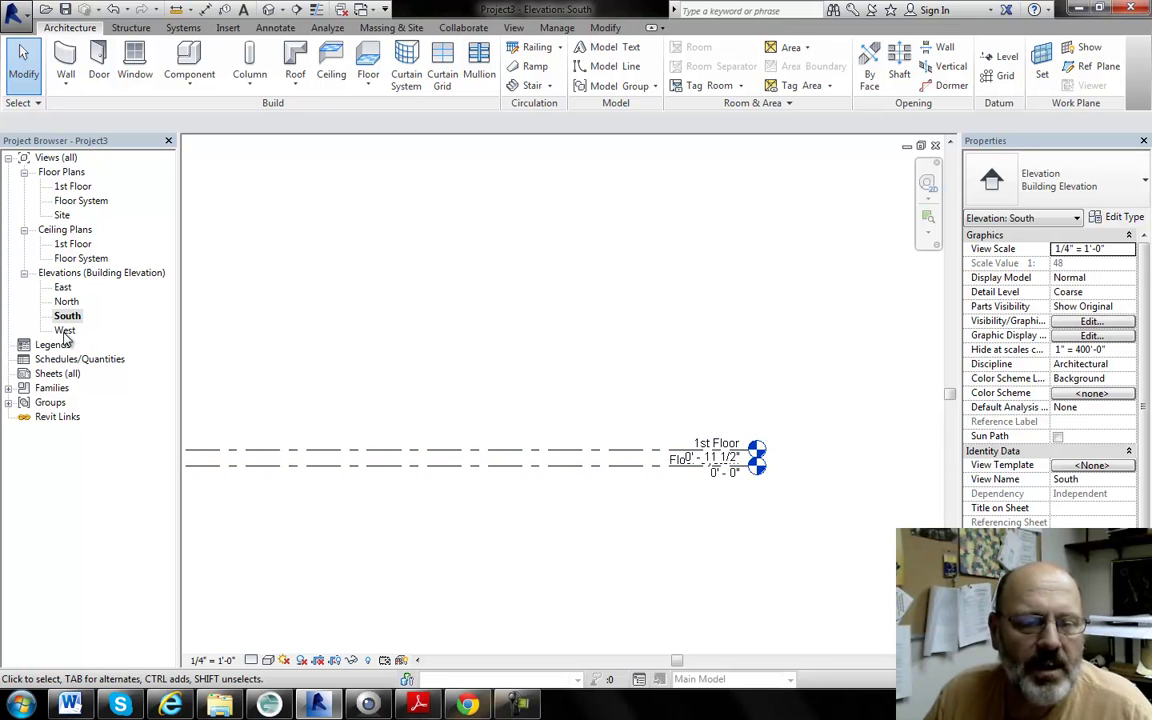
Set the view scale of the West, North and East elevations to 1/4" = 1'-0".
{"action": "left_click", "coordinate": [64, 331]}
{"action": "double_click", "coordinate": [64, 331]}
{"action": "left_click", "coordinate": [211, 660]}
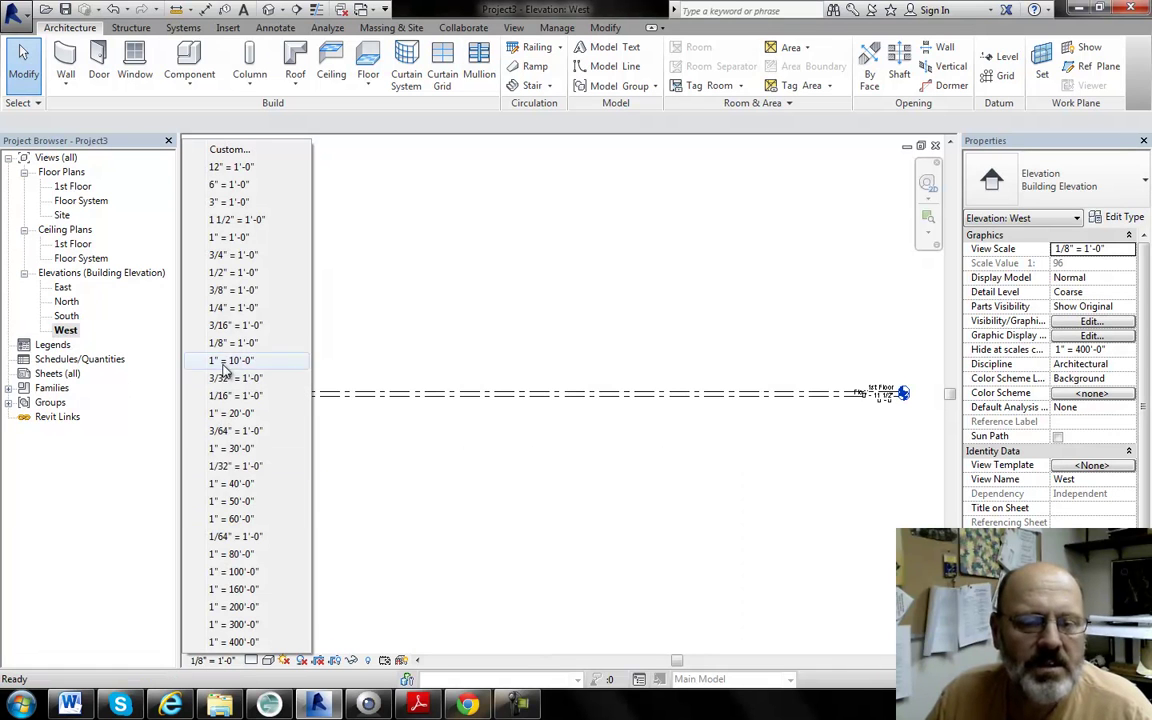
{"action": "left_click", "coordinate": [224, 309]}
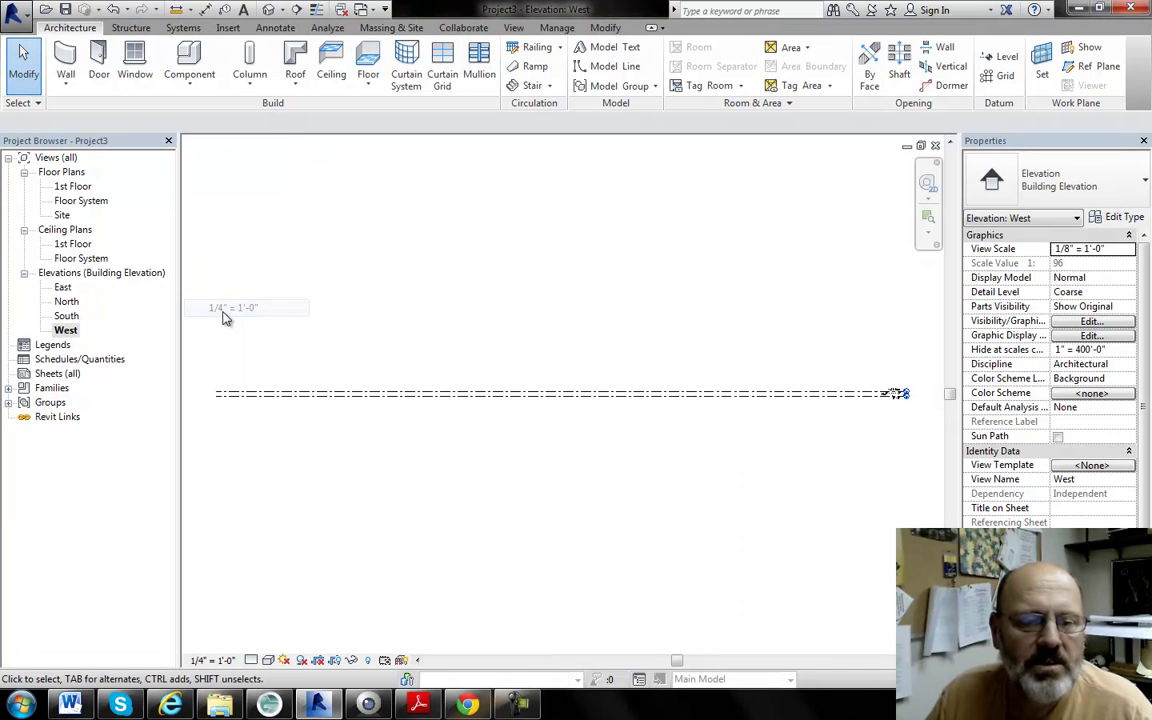
{"action": "double_click", "coordinate": [66, 301]}
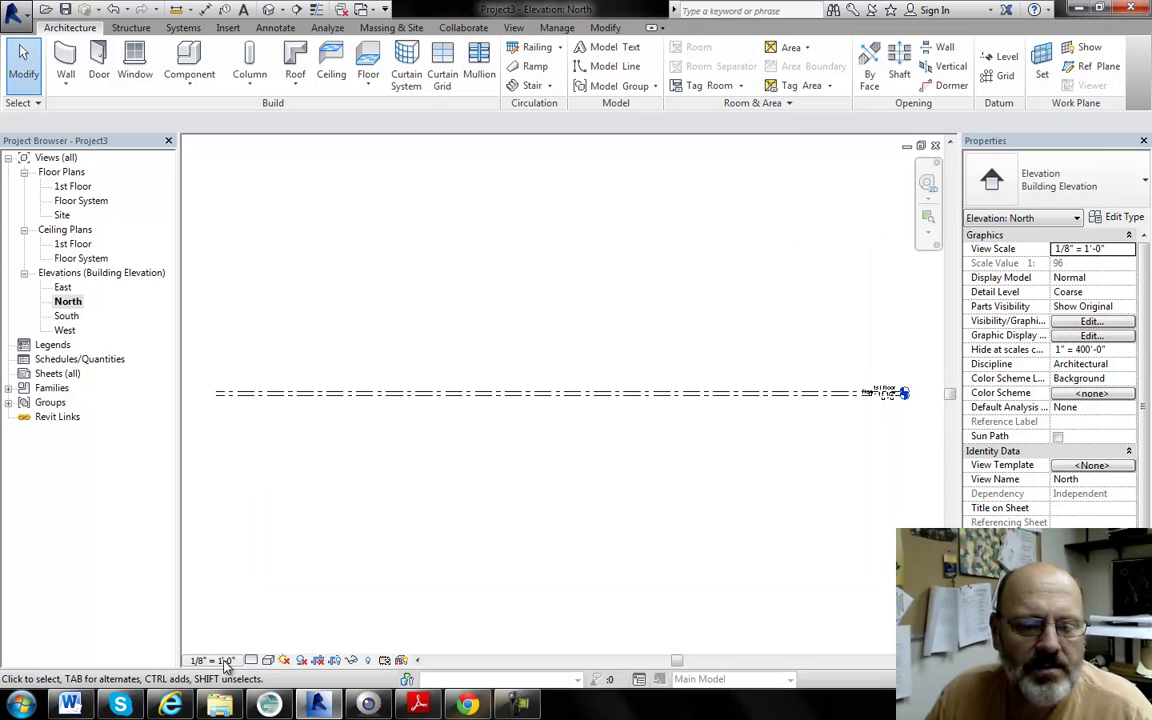
{"action": "left_click", "coordinate": [218, 660]}
{"action": "left_click", "coordinate": [224, 307]}
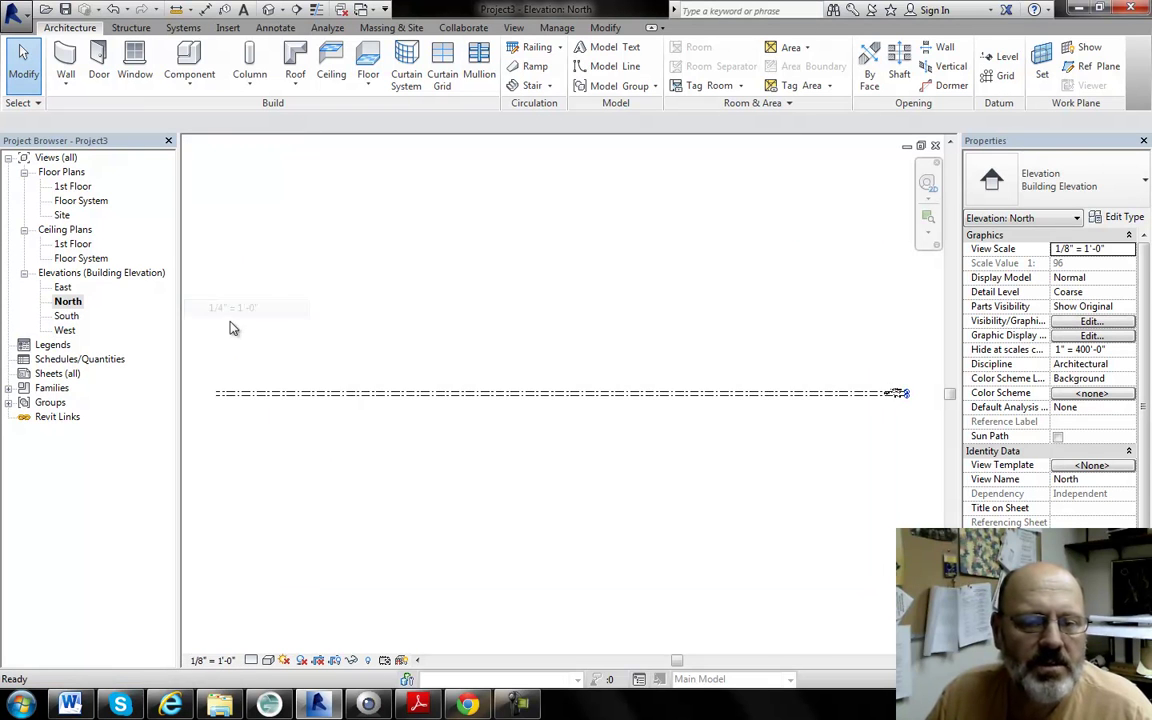
{"action": "double_click", "coordinate": [62, 288]}
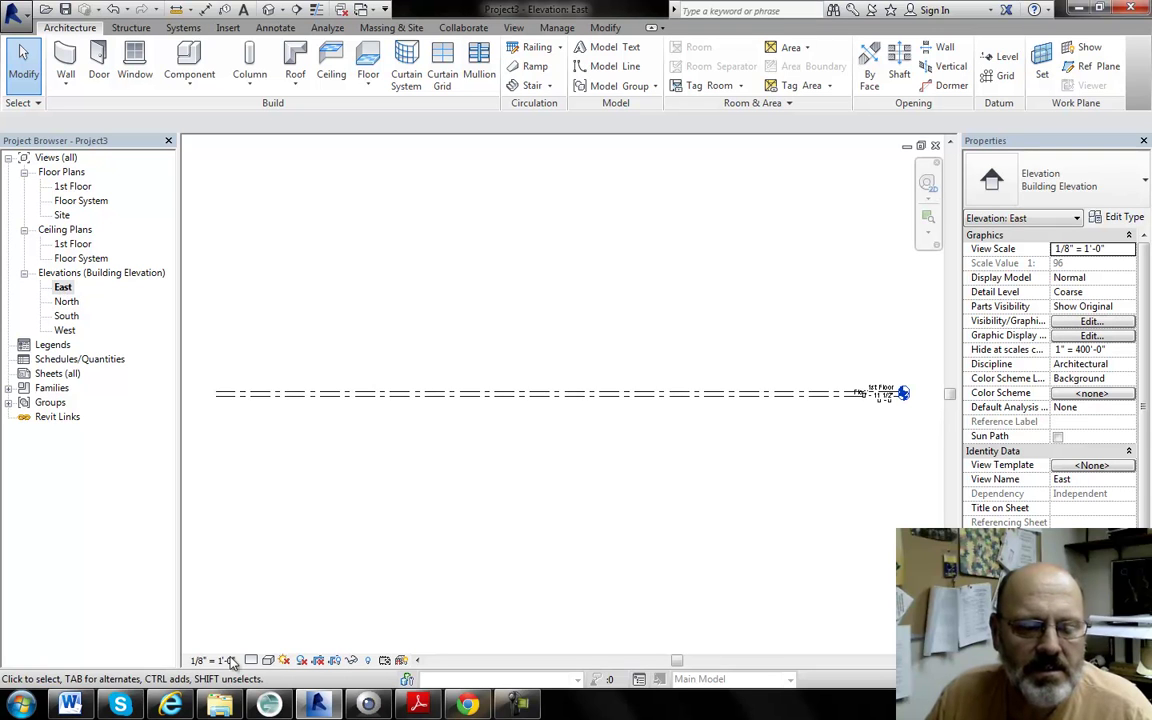
{"action": "left_click", "coordinate": [219, 661]}
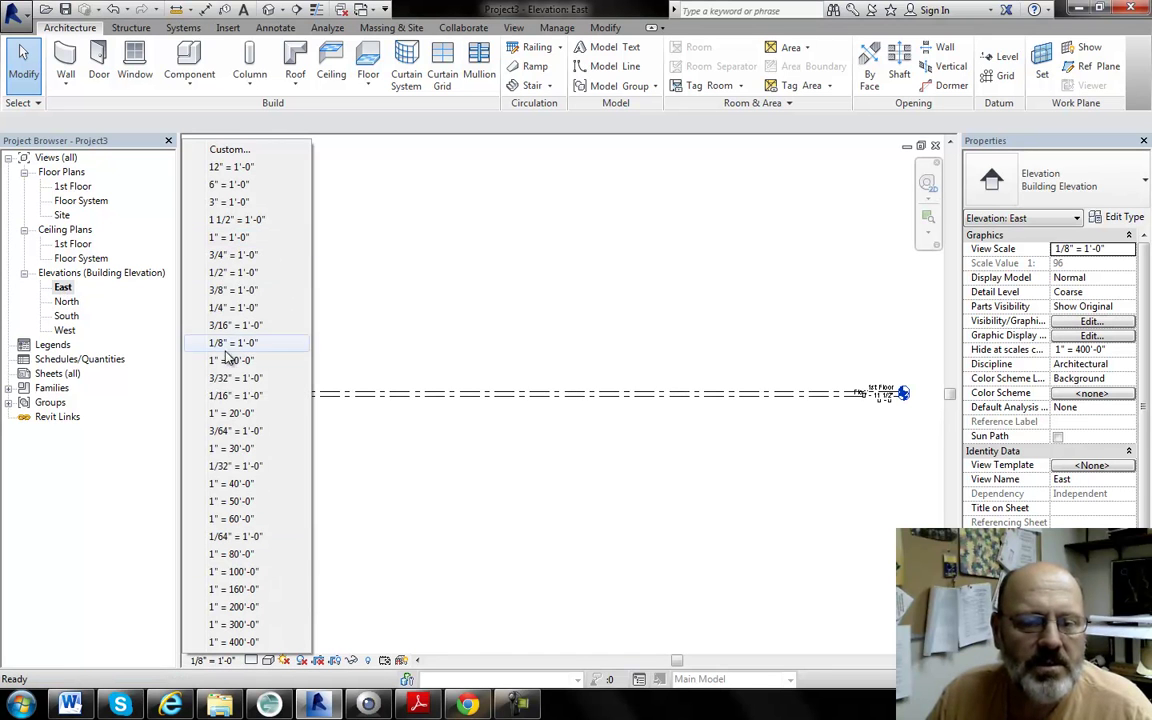
{"action": "left_click", "coordinate": [226, 309]}
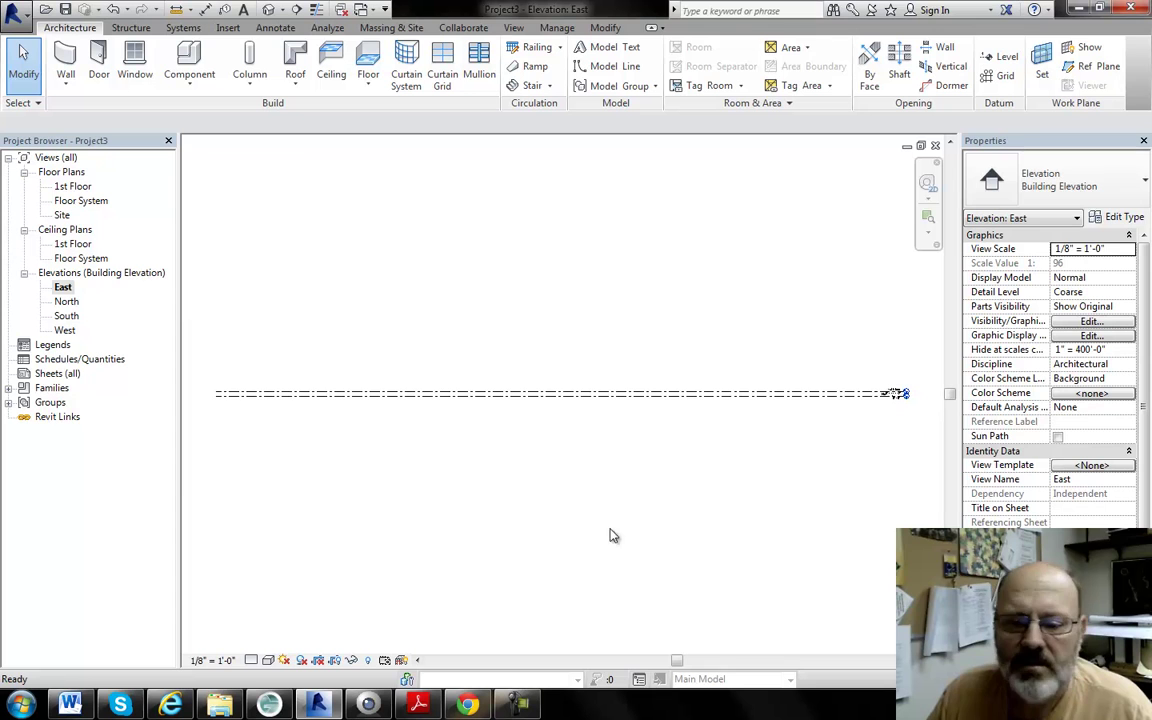
In the South elevation, create a level similar to 1st Floor, 8'-0" above it, with its head aligned to the existing level heads.
{"action": "double_click", "coordinate": [66, 316]}
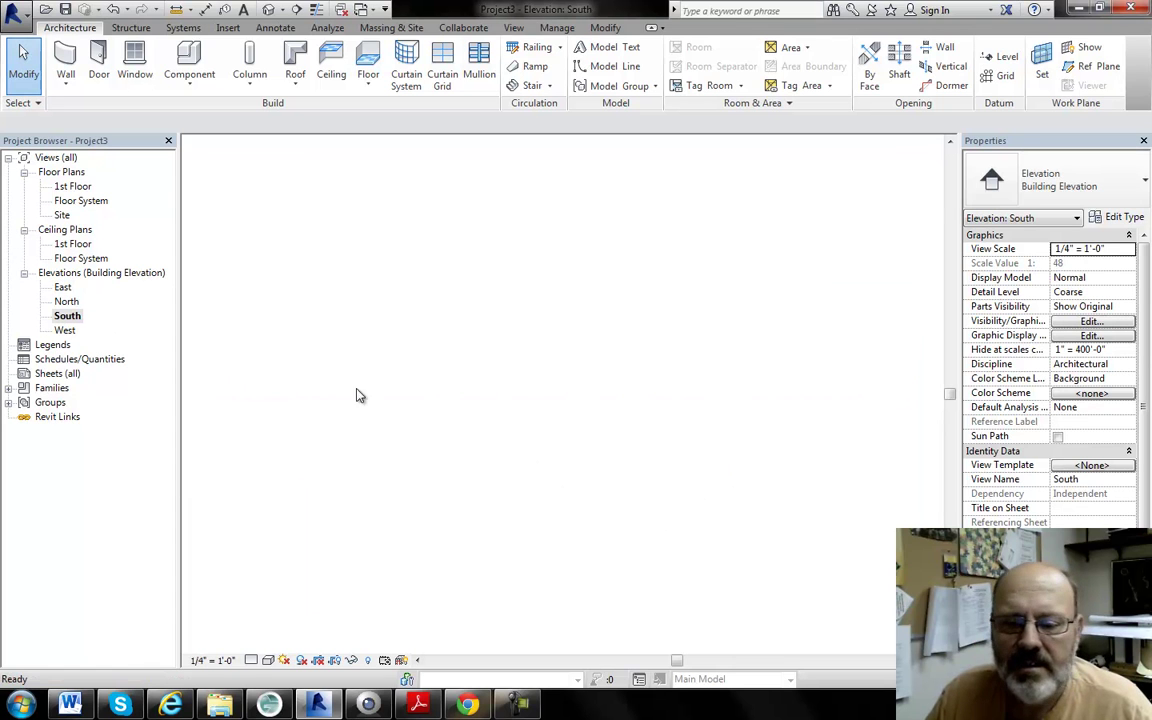
{"action": "scroll", "coordinate": [600, 440], "scroll_direction": "up", "scroll_amount": 3}
{"action": "middle_click_drag", "start_coordinate": [570, 454], "coordinate": [640, 417]}
{"action": "left_click", "coordinate": [630, 427]}
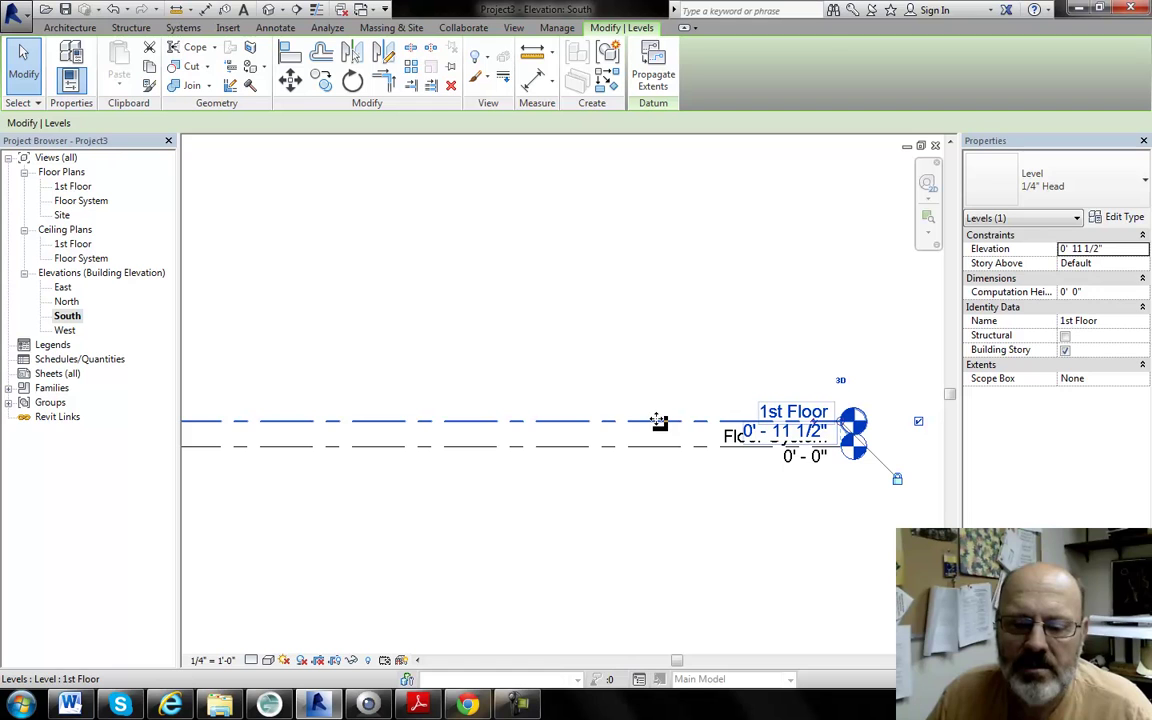
{"action": "right_click", "coordinate": [658, 421]}
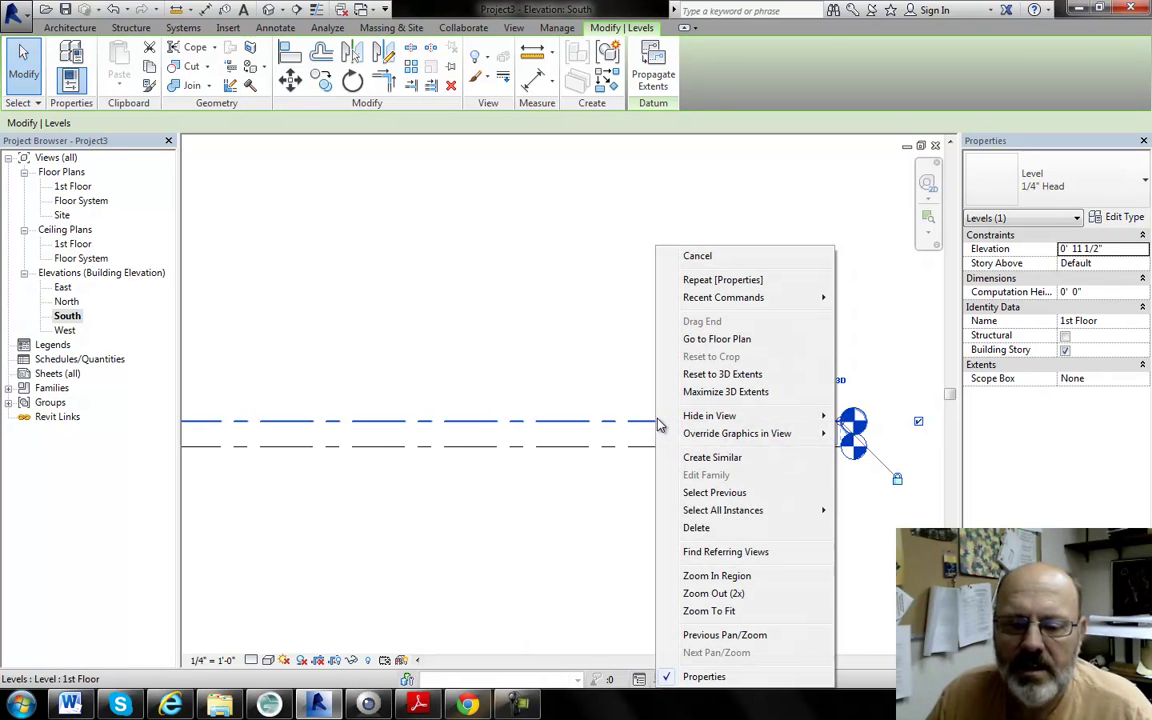
{"action": "left_click", "coordinate": [712, 458]}
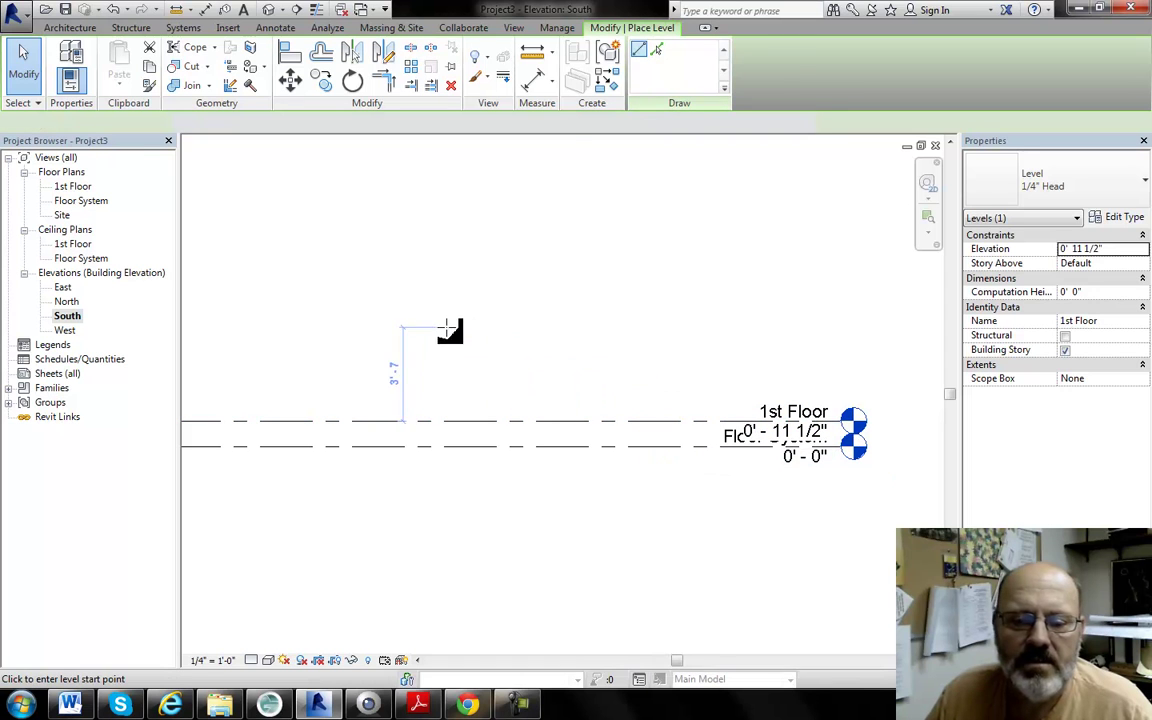
{"action": "middle_click_drag", "start_coordinate": [355, 303], "coordinate": [452, 298]}
{"action": "middle_click_drag", "start_coordinate": [437, 244], "coordinate": [426, 383]}
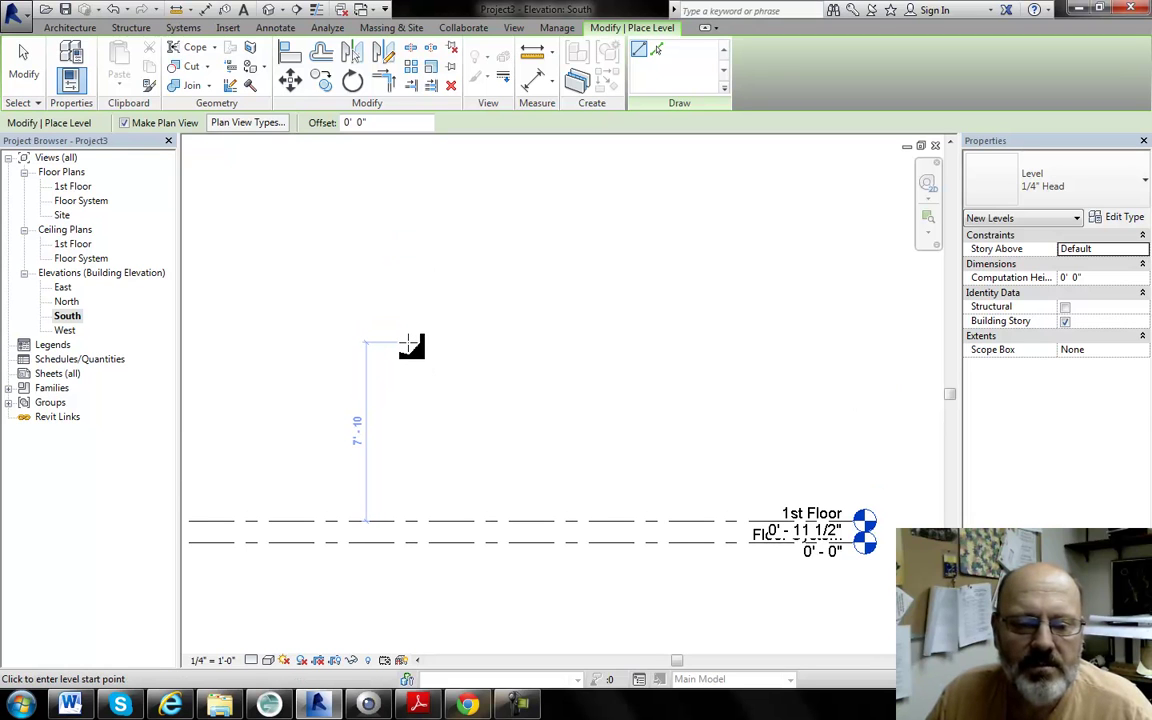
{"action": "left_click", "coordinate": [409, 340]}
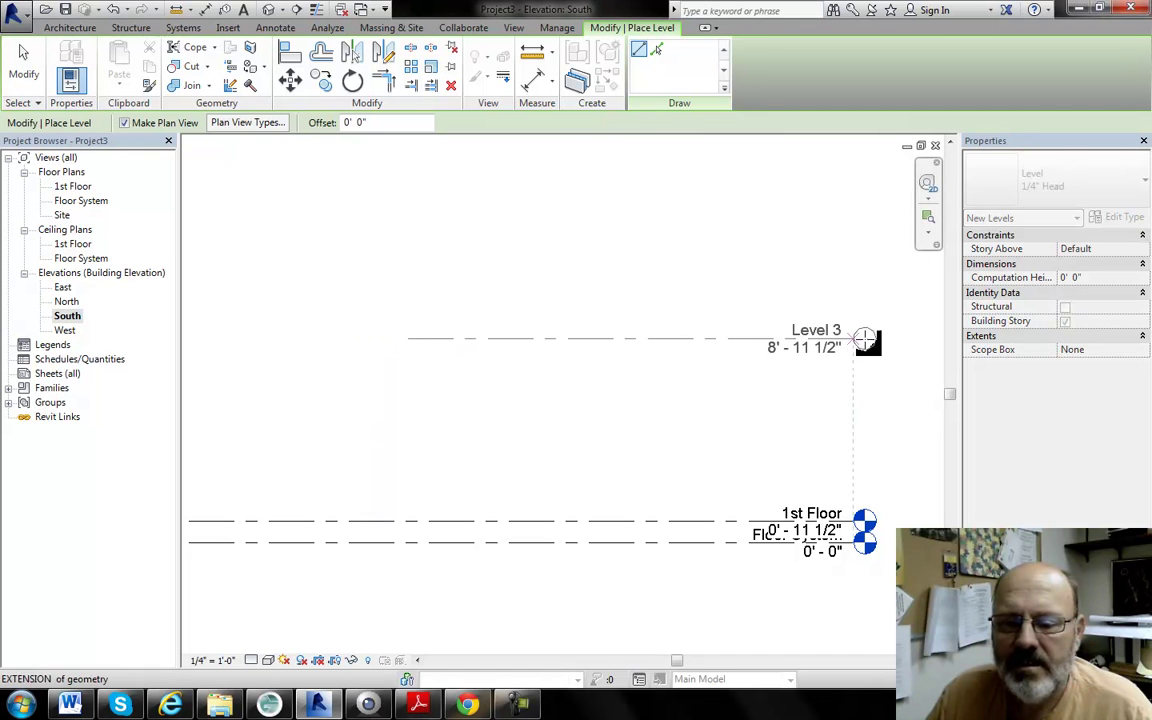
{"action": "left_click", "coordinate": [857, 342]}
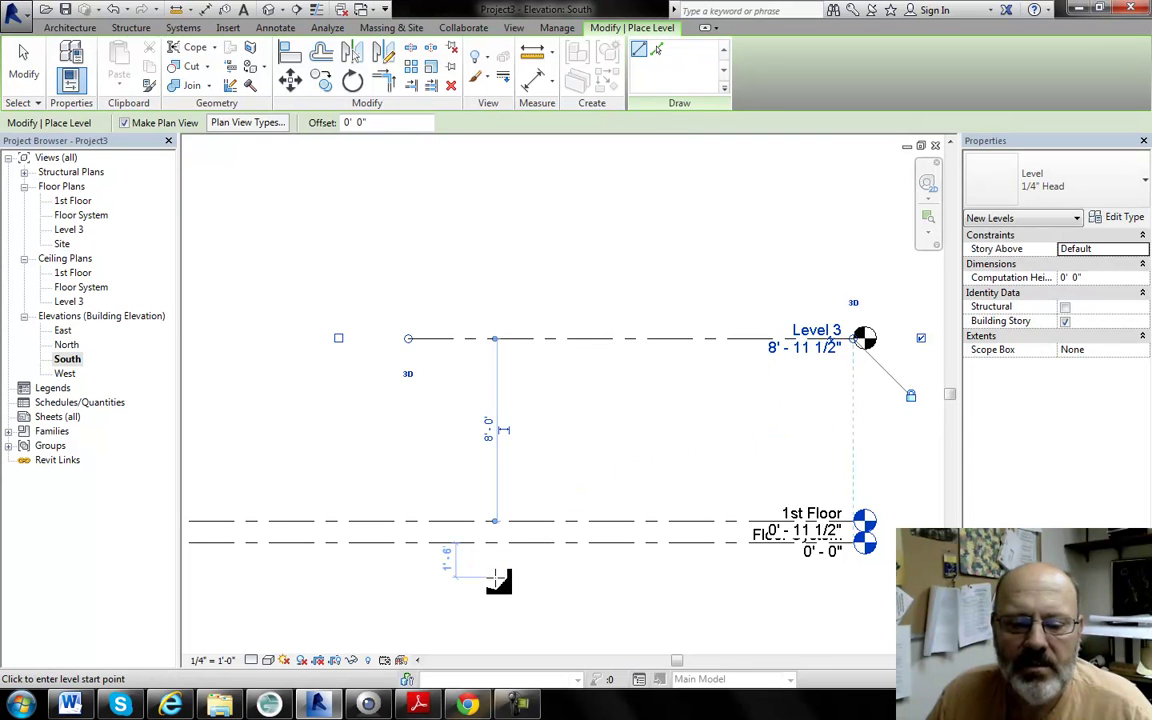
Draw another level 8'-0" below Floor System, align its head with the other level heads, and end level placement.
{"action": "middle_click_drag", "start_coordinate": [496, 581], "coordinate": [478, 427]}
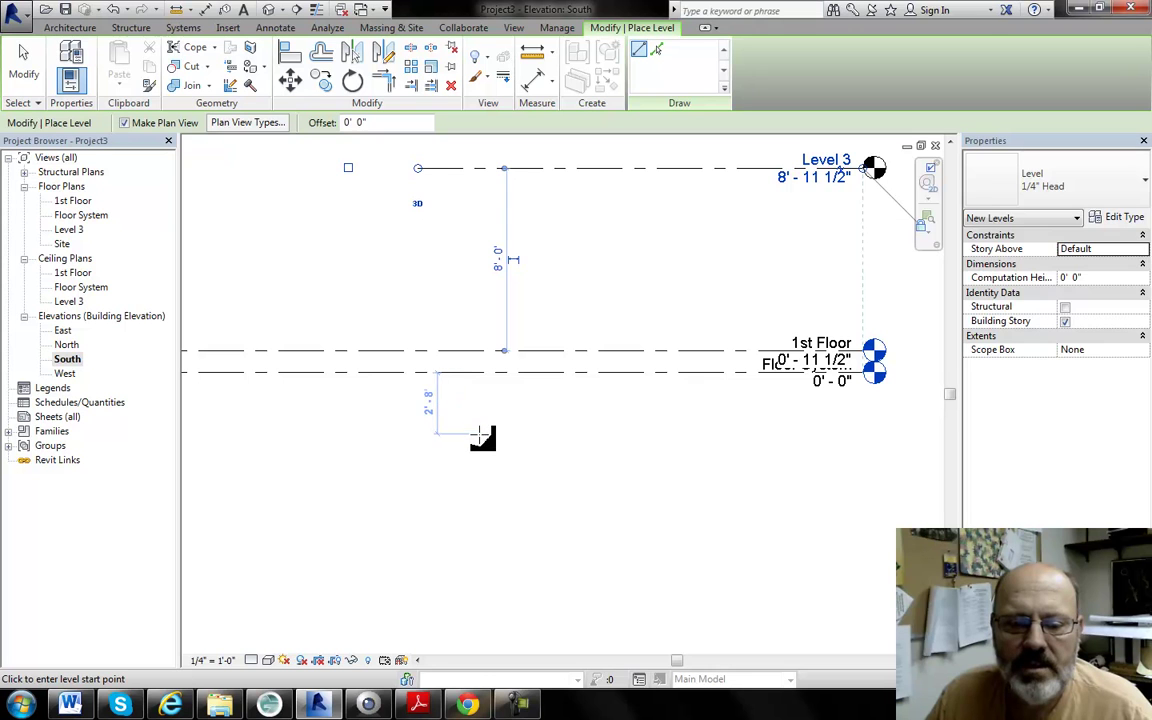
{"action": "left_click", "coordinate": [478, 434]}
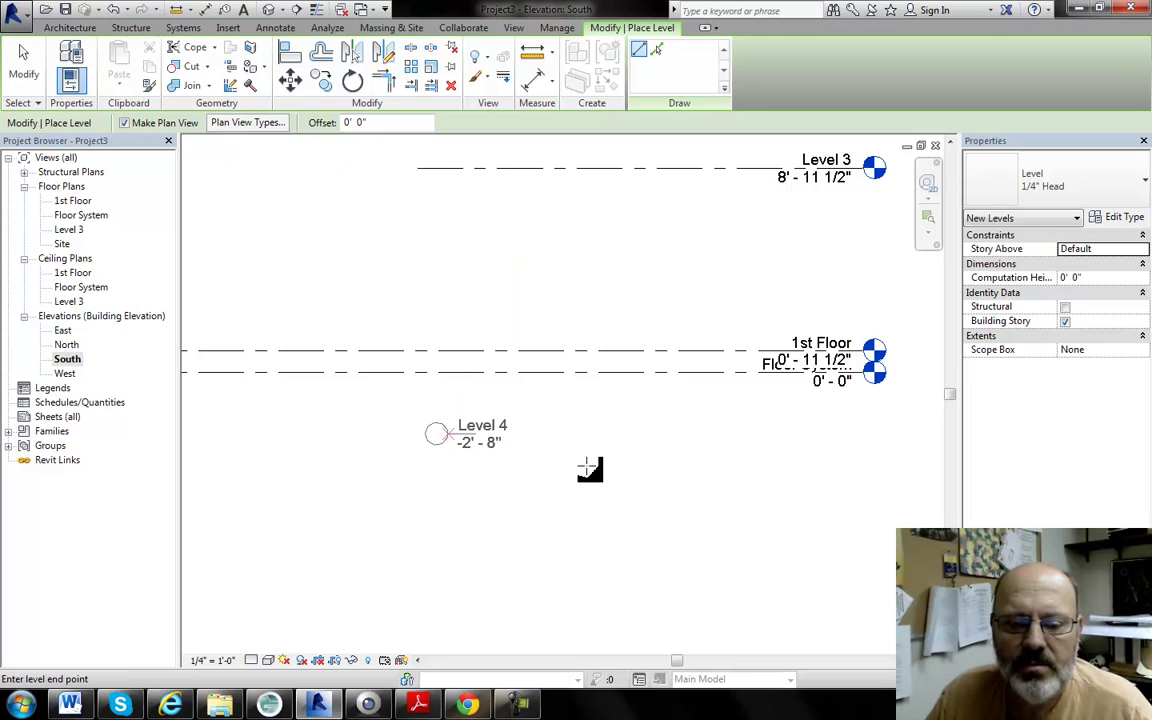
{"action": "key", "text": "Escape"}
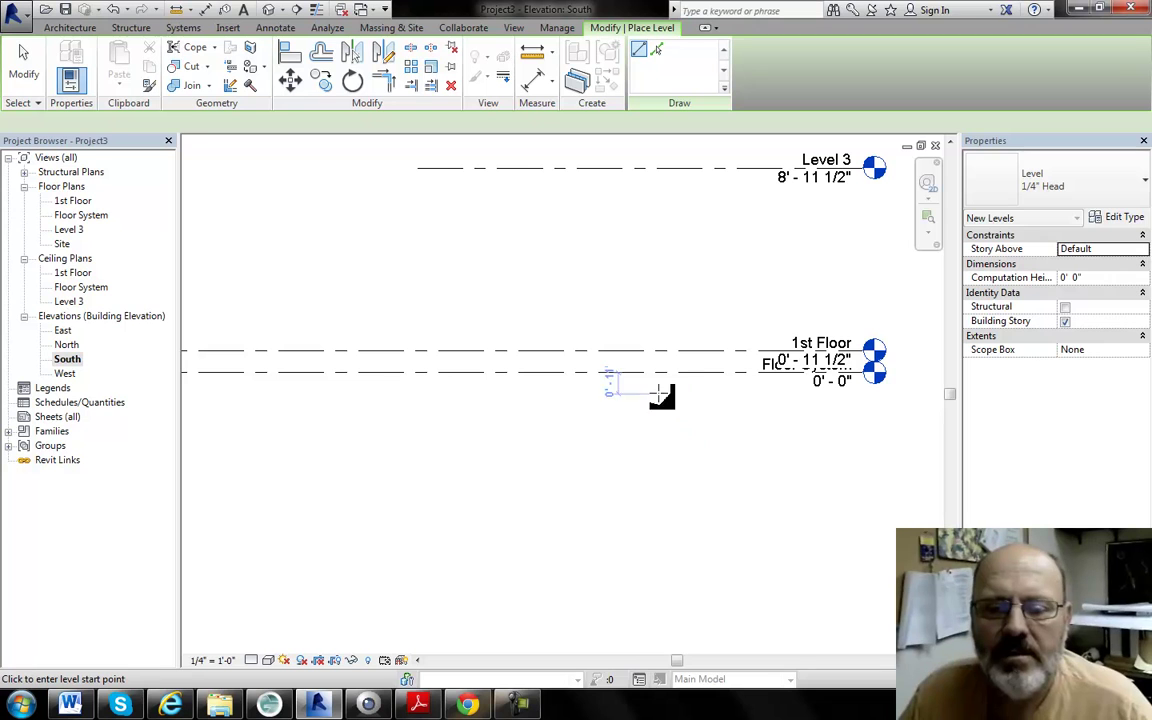
{"action": "left_click", "coordinate": [555, 557]}
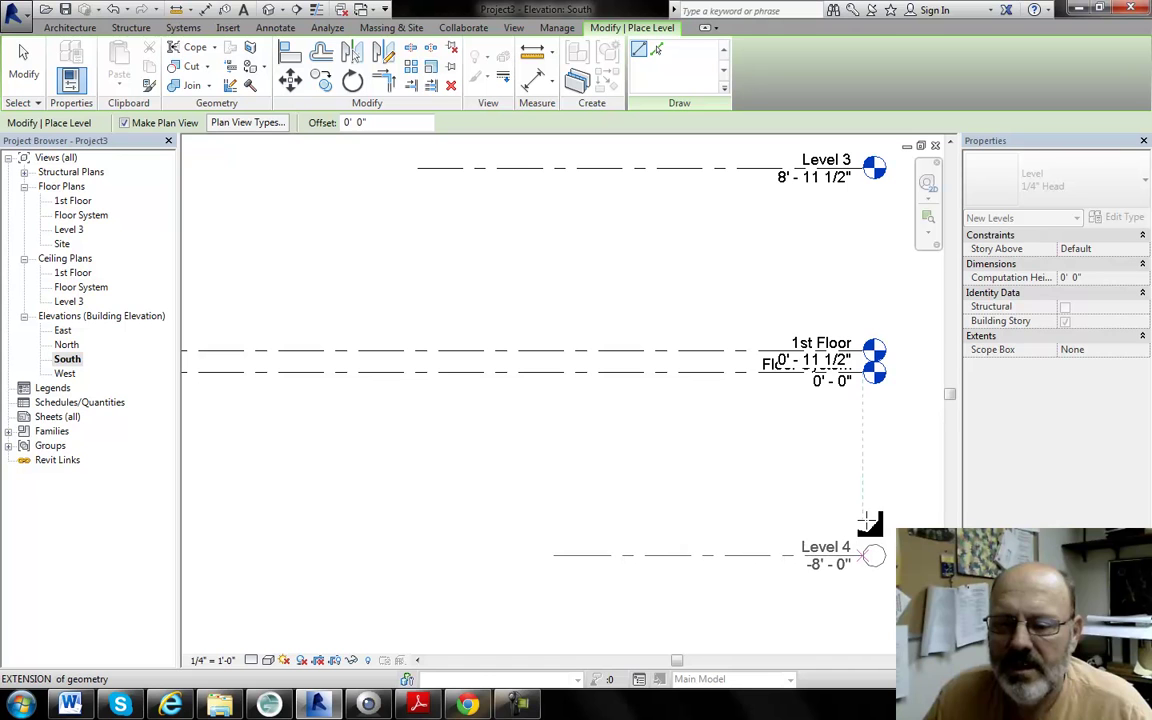
{"action": "left_click", "coordinate": [867, 523]}
{"action": "middle_click_drag", "start_coordinate": [660, 549], "coordinate": [554, 610]}
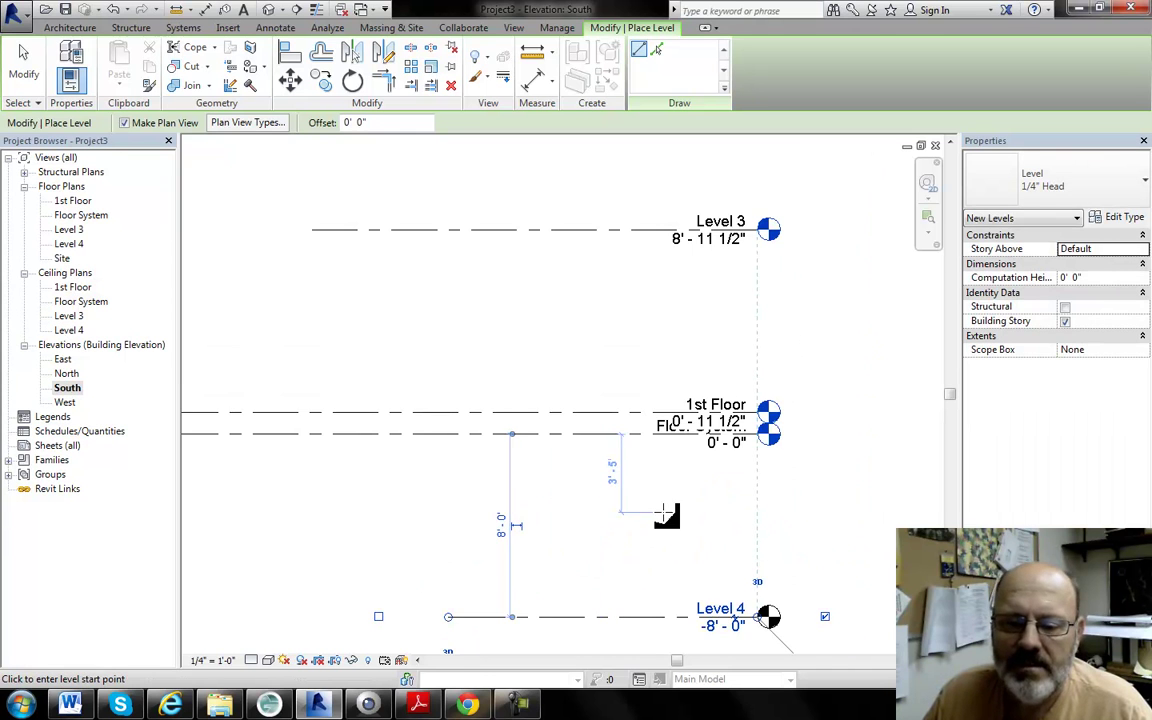
{"action": "right_click", "coordinate": [668, 278]}
{"action": "left_click", "coordinate": [707, 288]}
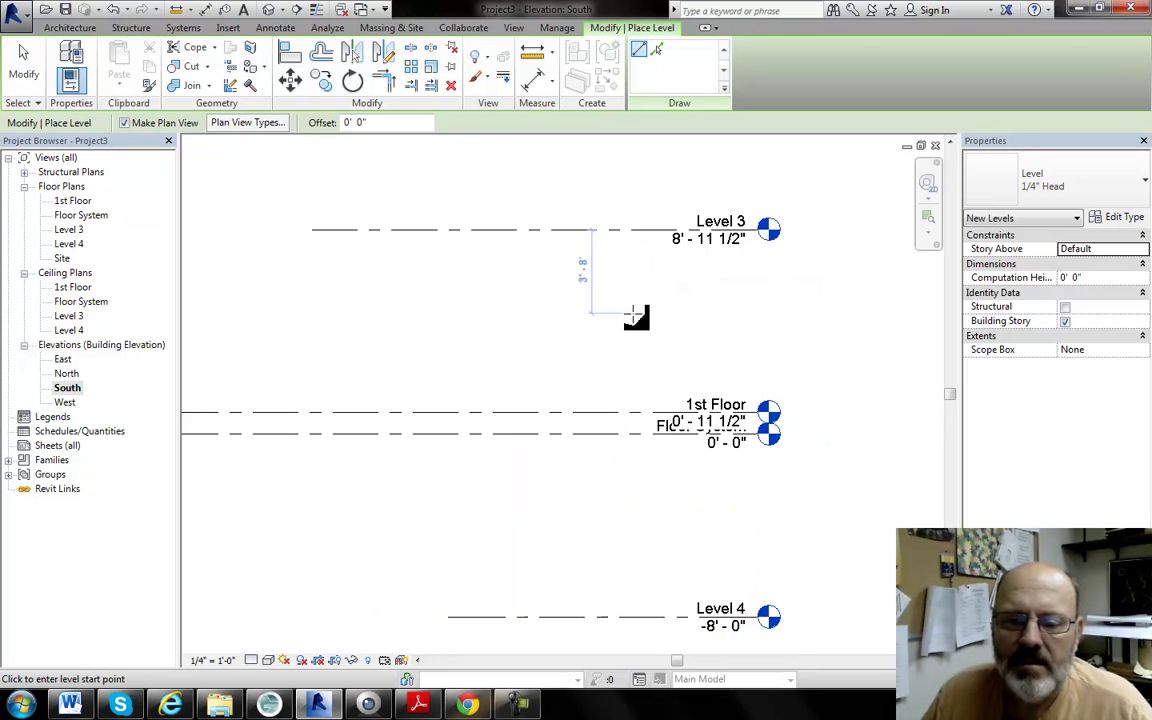
{"action": "right_click", "coordinate": [570, 283]}
{"action": "left_click", "coordinate": [608, 292]}
Extend the free end of the lowest level line until it aligns with the free end of the highest level line.
{"action": "scroll", "coordinate": [561, 331], "scroll_direction": "down", "scroll_amount": 3}
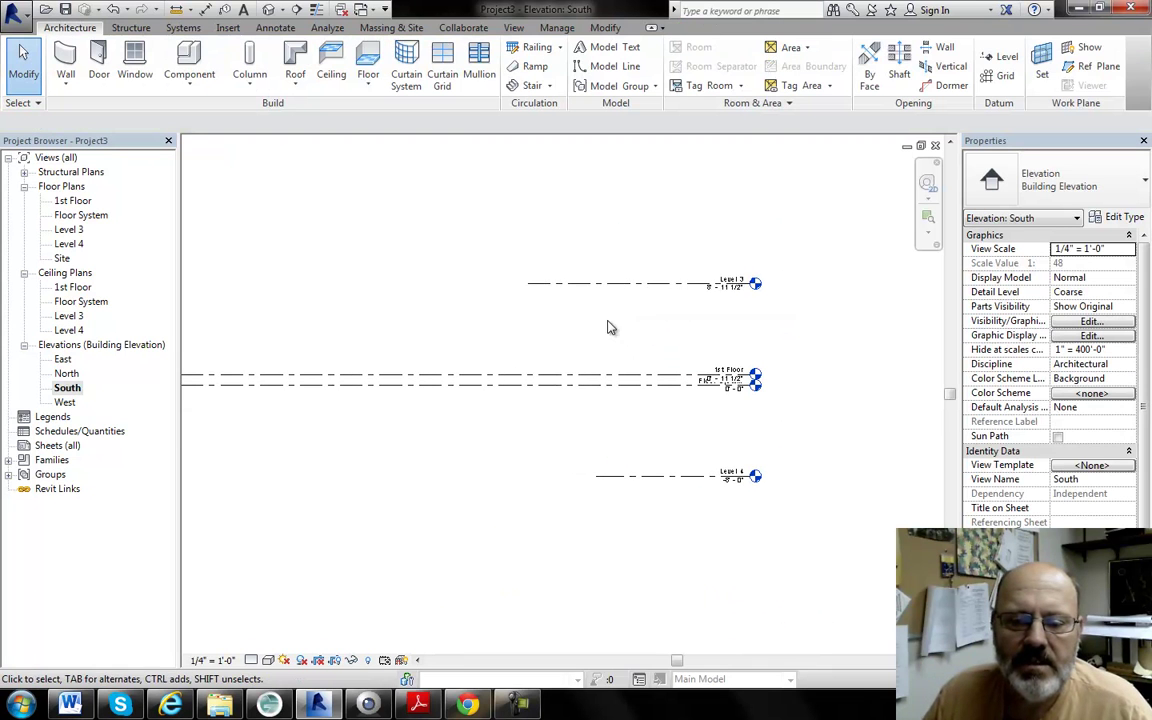
{"action": "left_click", "coordinate": [599, 284]}
{"action": "left_click", "coordinate": [600, 477]}
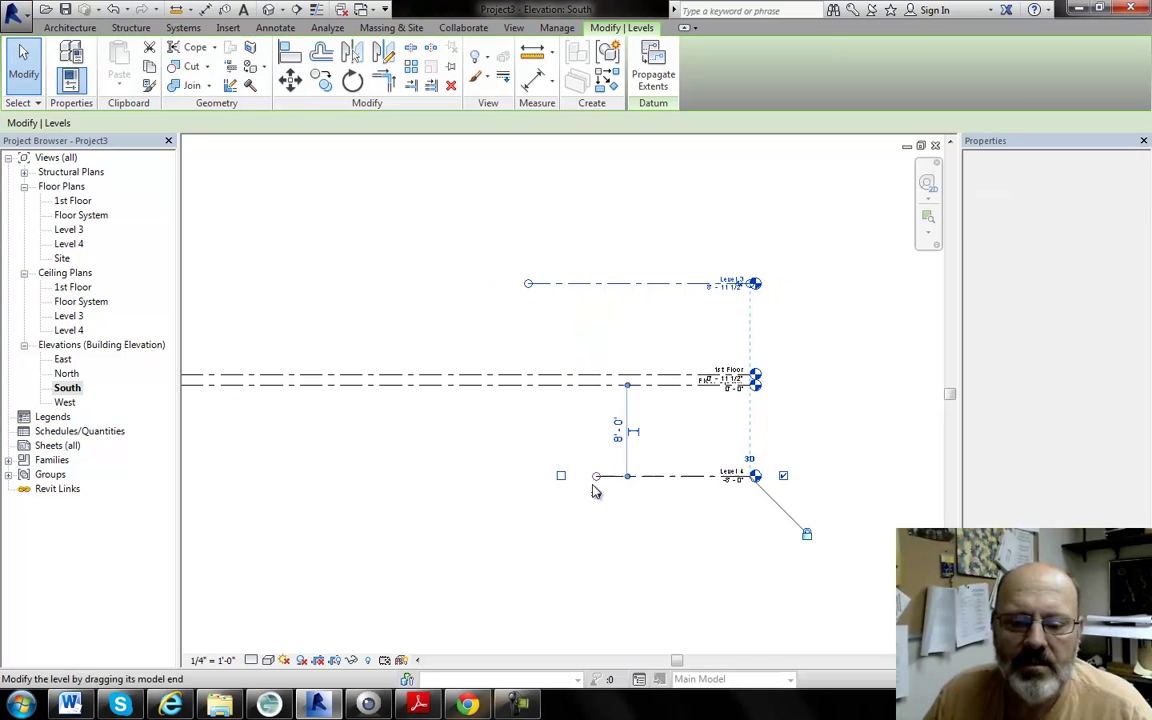
{"action": "left_click_drag", "start_coordinate": [595, 477], "coordinate": [528, 481]}
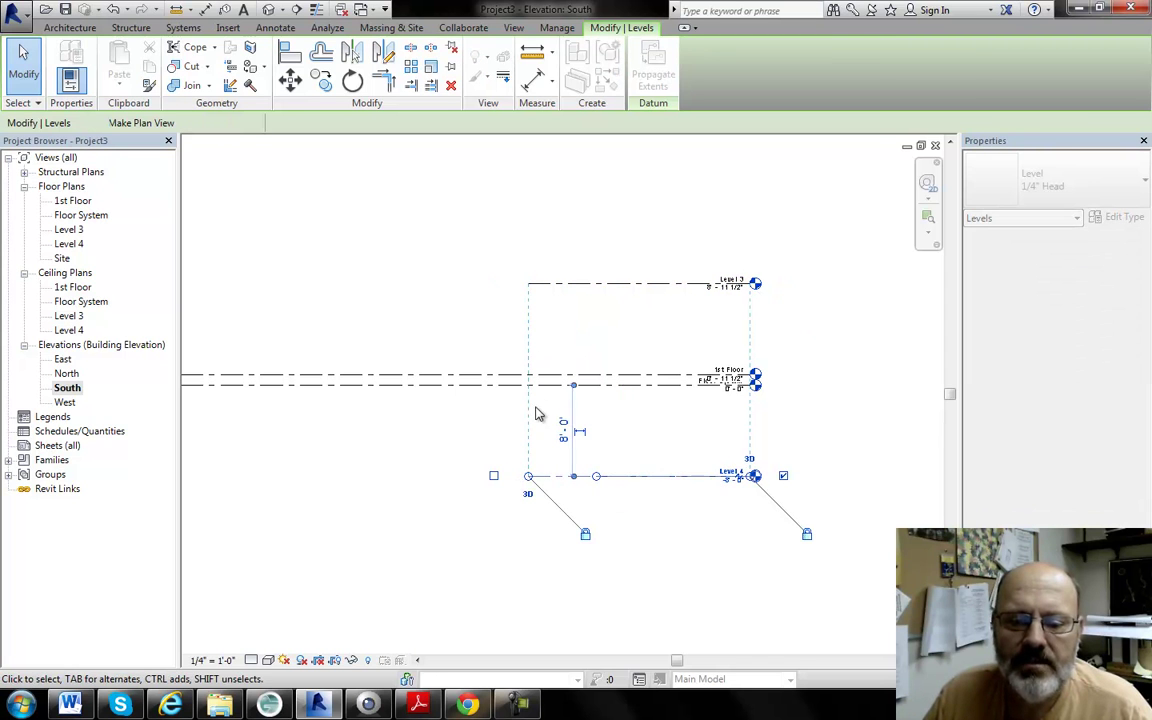
{"action": "scroll", "coordinate": [430, 476], "scroll_direction": "down", "scroll_amount": 4}
{"action": "middle_click_drag", "start_coordinate": [360, 494], "coordinate": [766, 455]}
{"action": "left_click", "coordinate": [776, 433]}
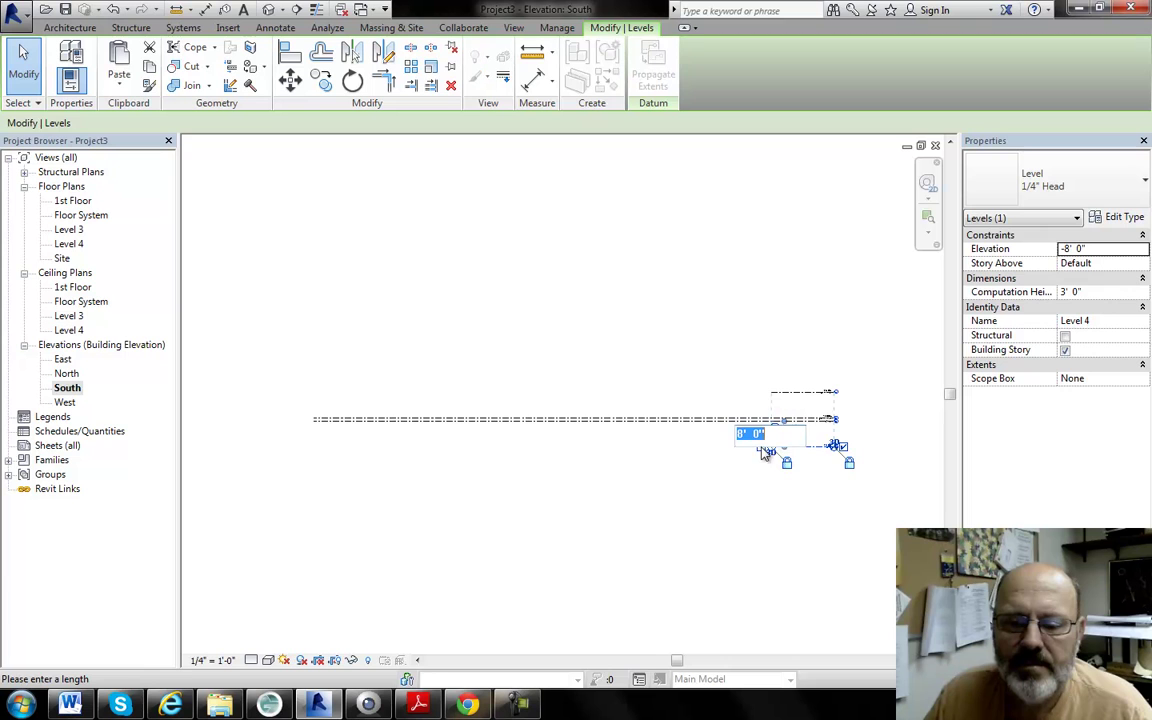
{"action": "key", "text": "Escape"}
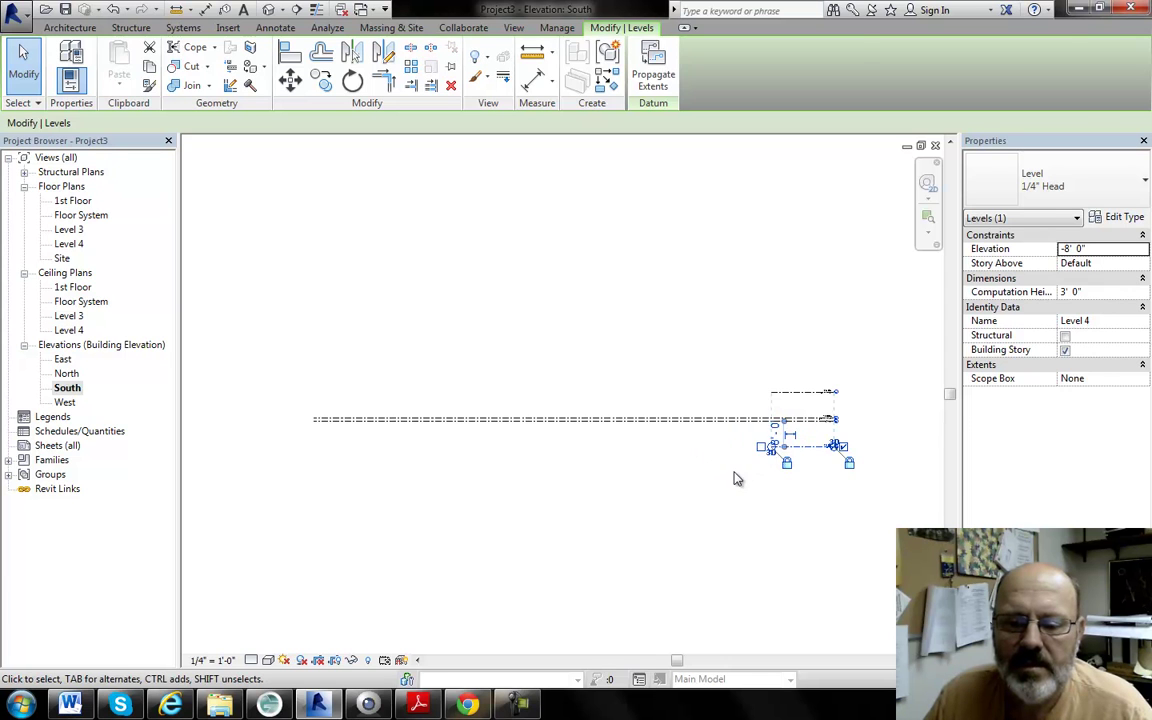
{"action": "key", "text": "Escape"}
Switch the free end of the Level 4 line to 2D extents and stretch it outward along the floor lines.
{"action": "left_click", "coordinate": [770, 449]}
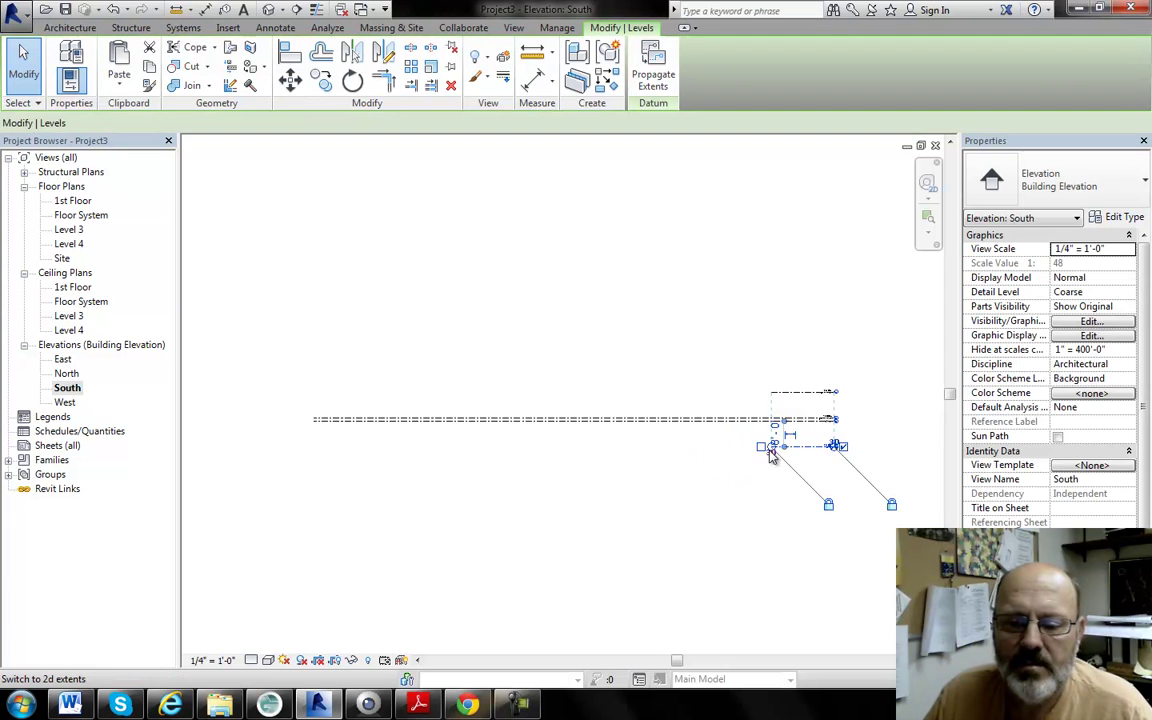
{"action": "left_click", "coordinate": [768, 452]}
{"action": "scroll", "coordinate": [765, 452], "scroll_direction": "up", "scroll_amount": 5}
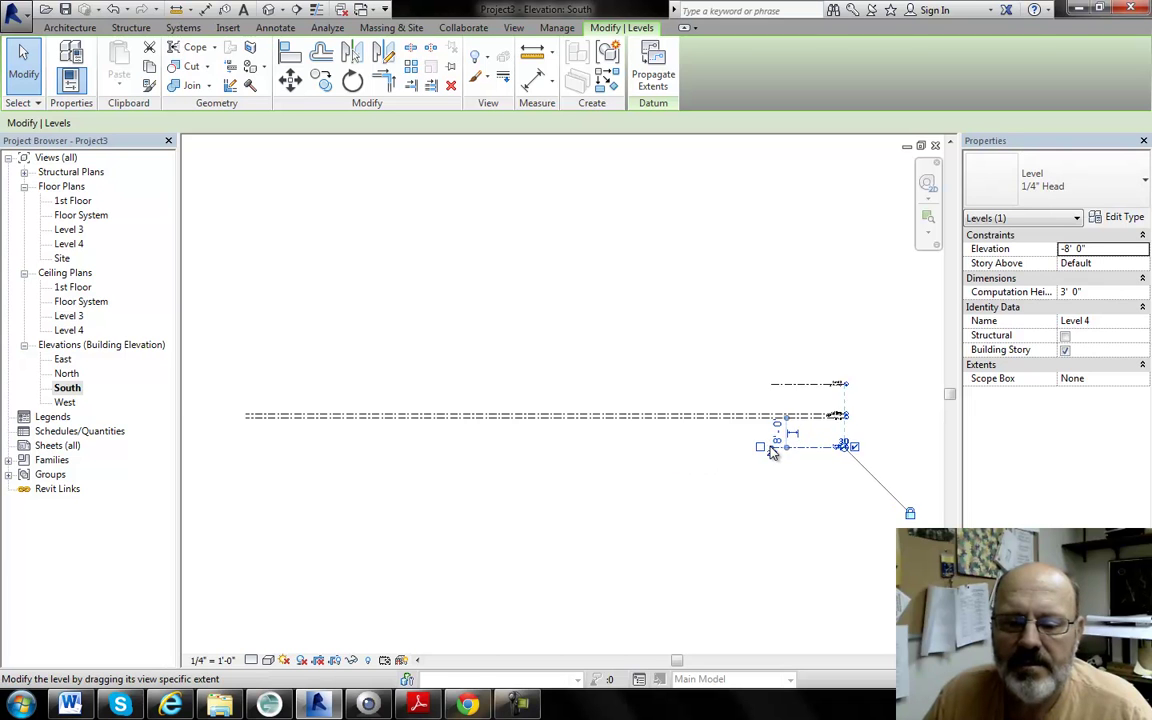
{"action": "key", "text": "Escape"}
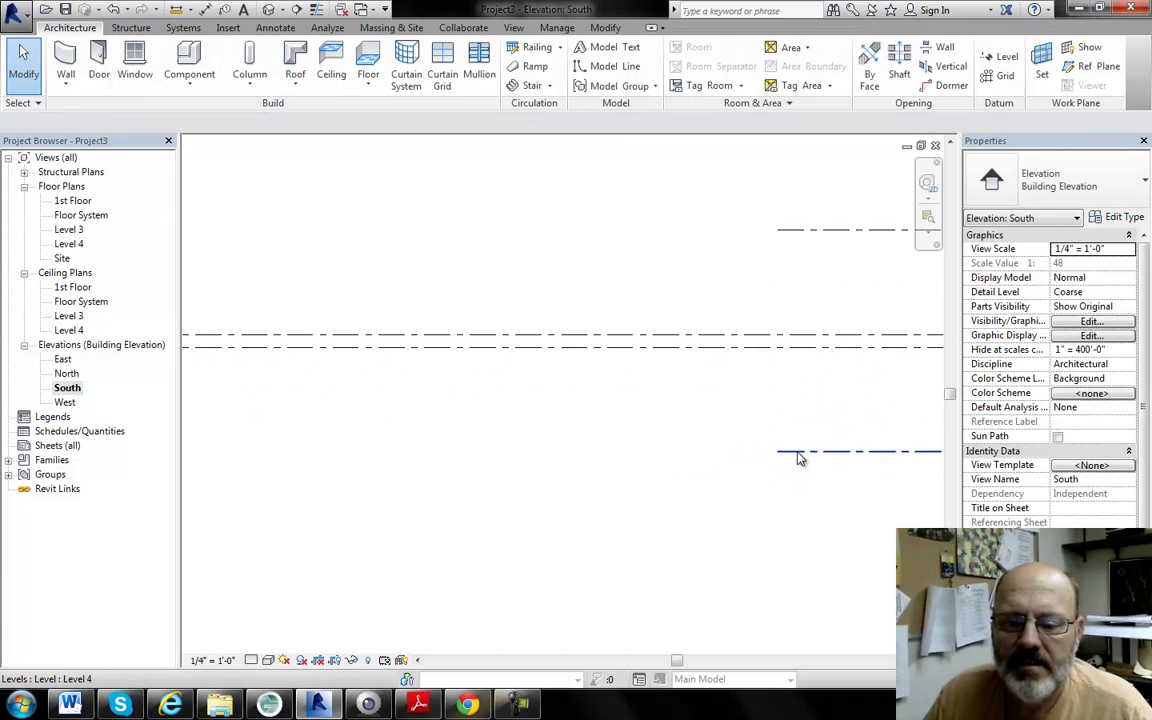
{"action": "left_click", "coordinate": [778, 452]}
{"action": "key", "text": "Escape"}
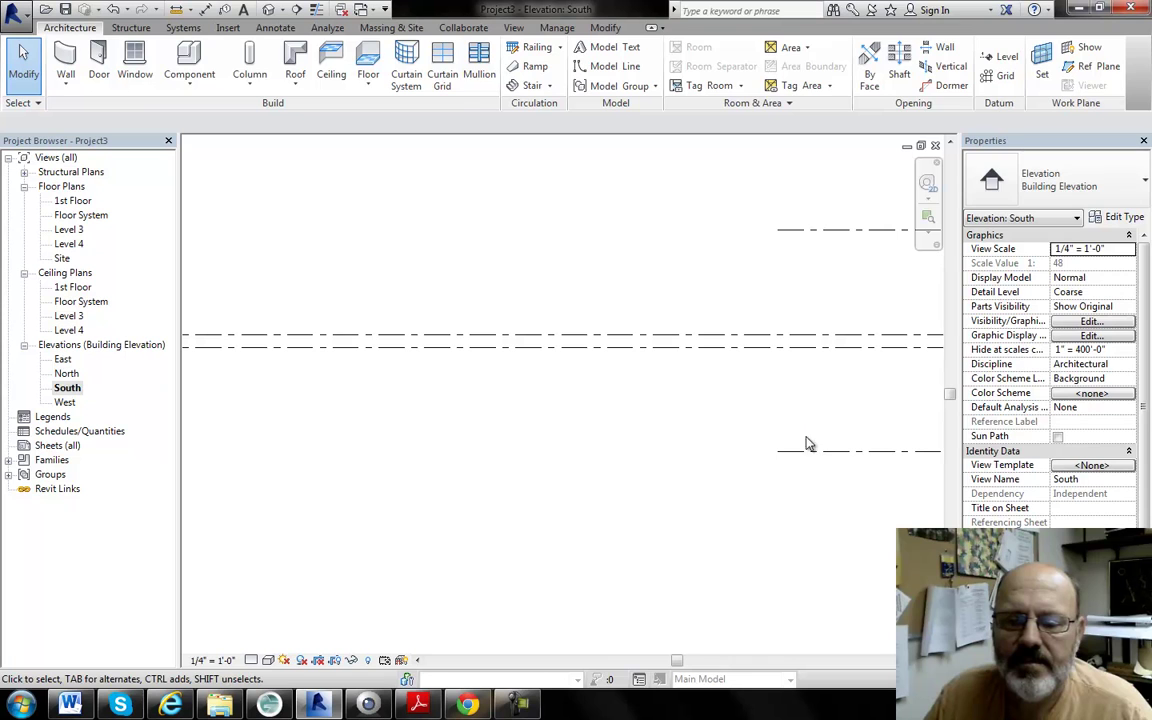
{"action": "left_click", "coordinate": [811, 451]}
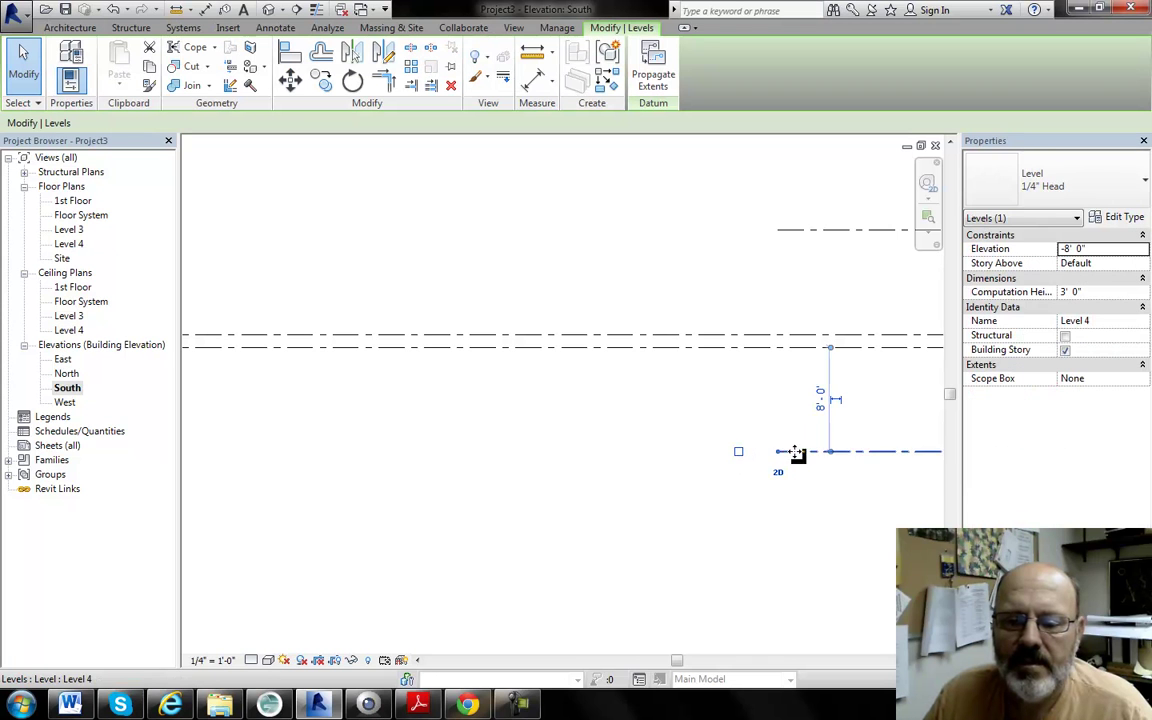
{"action": "scroll", "coordinate": [778, 450], "scroll_direction": "down", "scroll_amount": 2}
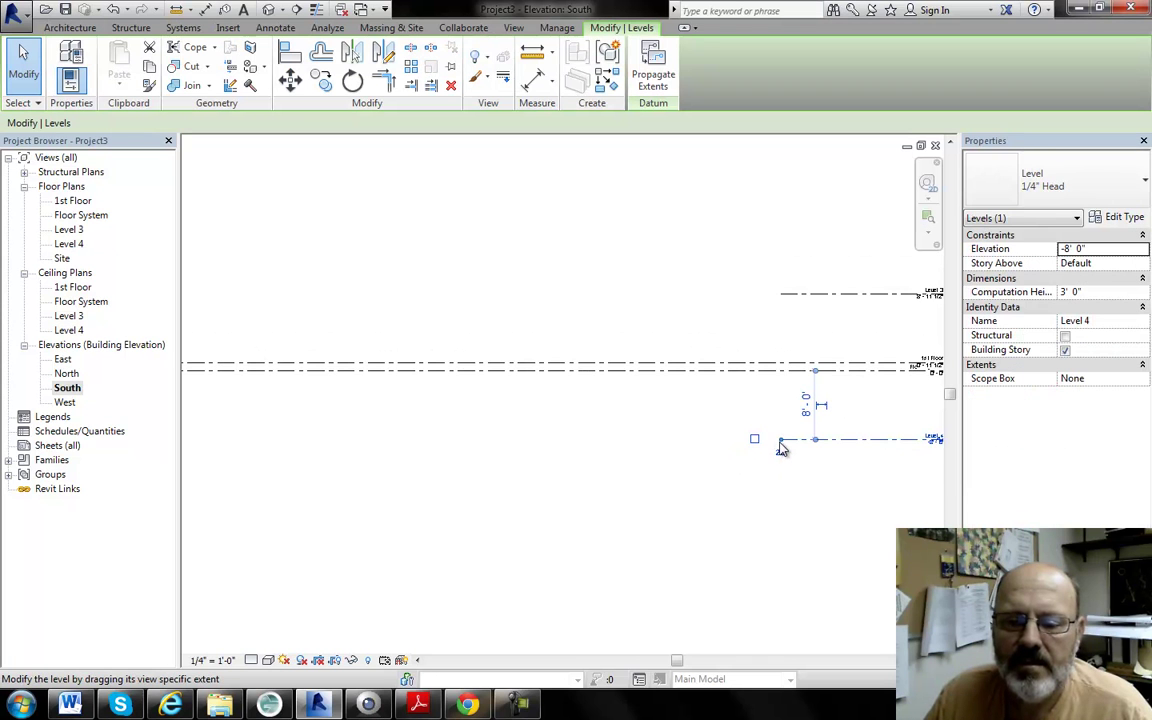
{"action": "left_click_drag", "start_coordinate": [783, 441], "coordinate": [365, 439]}
Extend the free end of the Level 3 line far out along the 1st Floor line, well past the end of Level 4.
{"action": "left_click", "coordinate": [795, 296]}
{"action": "left_click_drag", "start_coordinate": [786, 307], "coordinate": [278, 322]}
{"action": "middle_click_drag", "start_coordinate": [378, 335], "coordinate": [920, 321]}
{"action": "left_click_drag", "start_coordinate": [824, 287], "coordinate": [305, 287]}
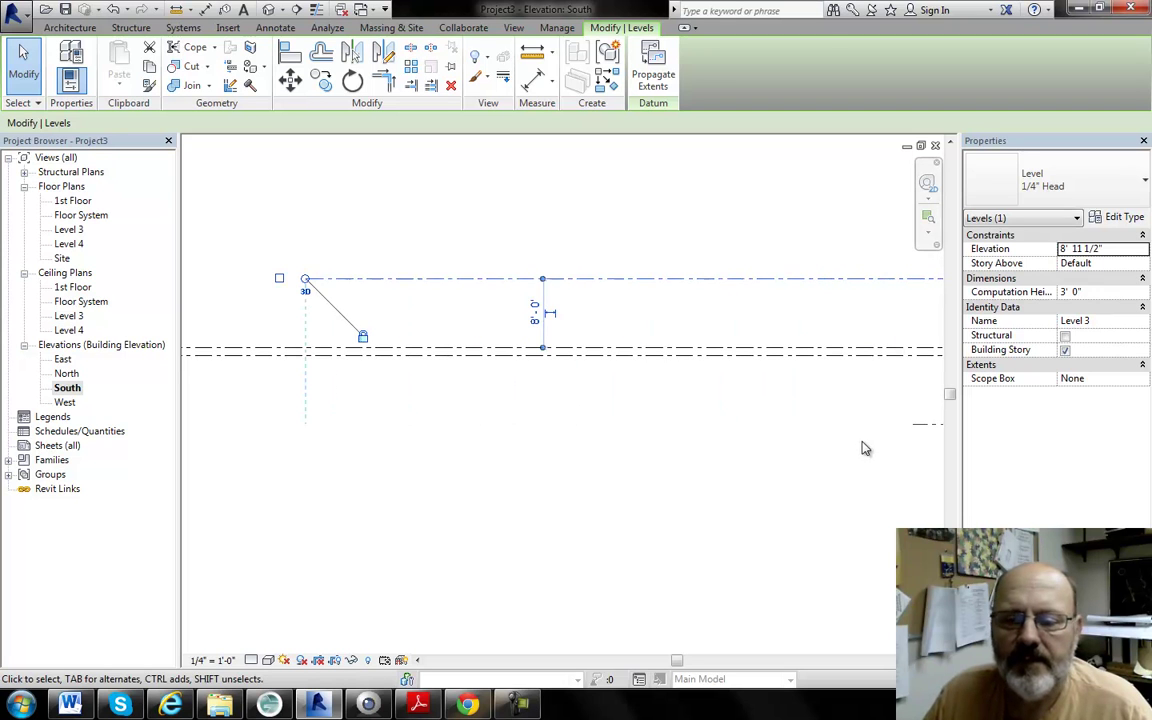
Extend the free end of the Level 4 line until it aligns with the free end of Level 3, and deselect it.
{"action": "left_click", "coordinate": [920, 426]}
{"action": "left_click_drag", "start_coordinate": [916, 428], "coordinate": [306, 425]}
{"action": "left_click", "coordinate": [450, 489]}
Rename Level 3 as Roof and rename its corresponding views as well.
{"action": "scroll", "coordinate": [563, 501], "scroll_direction": "down", "scroll_amount": 3}
{"action": "mouse_move", "coordinate": [563, 501]}
{"action": "middle_mouse_down"}
{"action": "mouse_move", "coordinate": [767, 490]}
{"action": "mouse_move", "coordinate": [548, 489]}
{"action": "middle_mouse_up"}
{"action": "scroll", "coordinate": [690, 418], "scroll_direction": "up", "scroll_amount": 4}
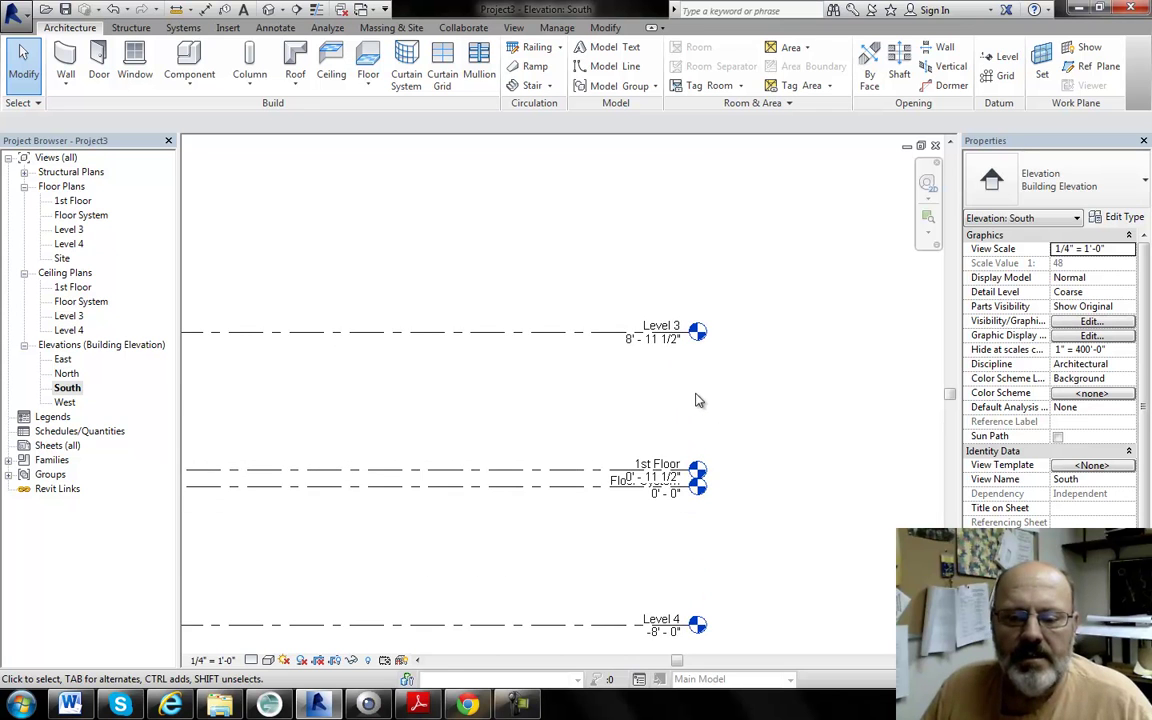
{"action": "scroll", "coordinate": [692, 390], "scroll_direction": "up", "scroll_amount": 1}
{"action": "scroll", "coordinate": [668, 360], "scroll_direction": "up", "scroll_amount": 2}
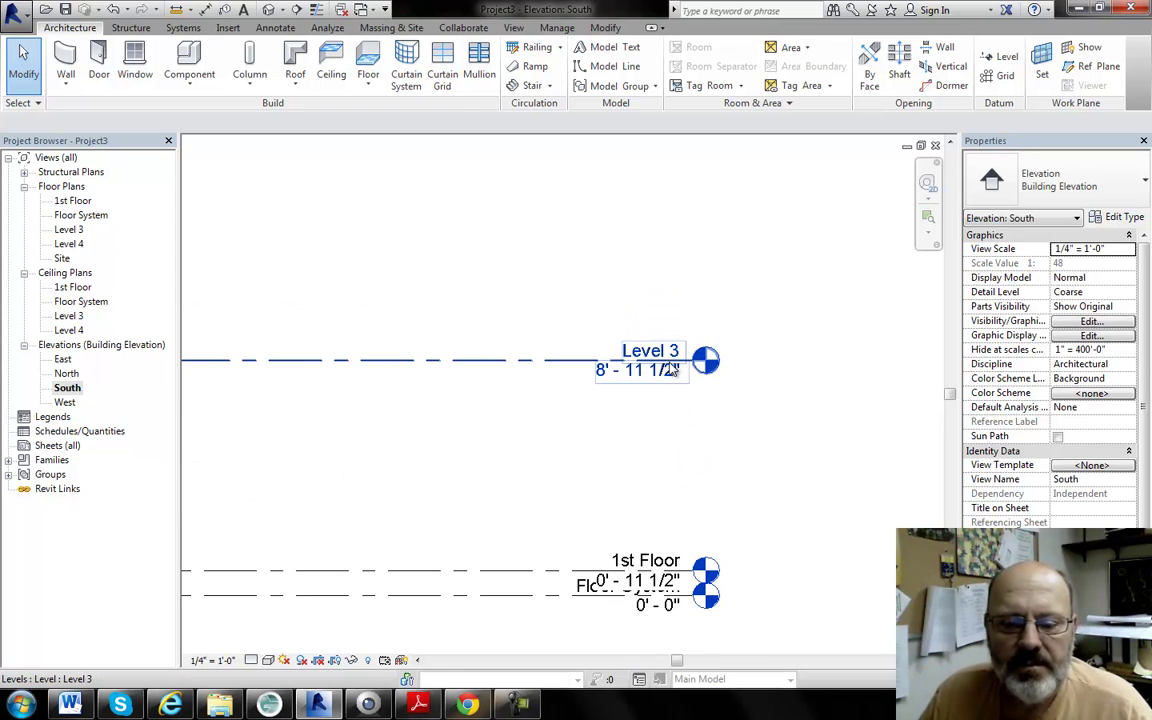
{"action": "left_click", "coordinate": [673, 352]}
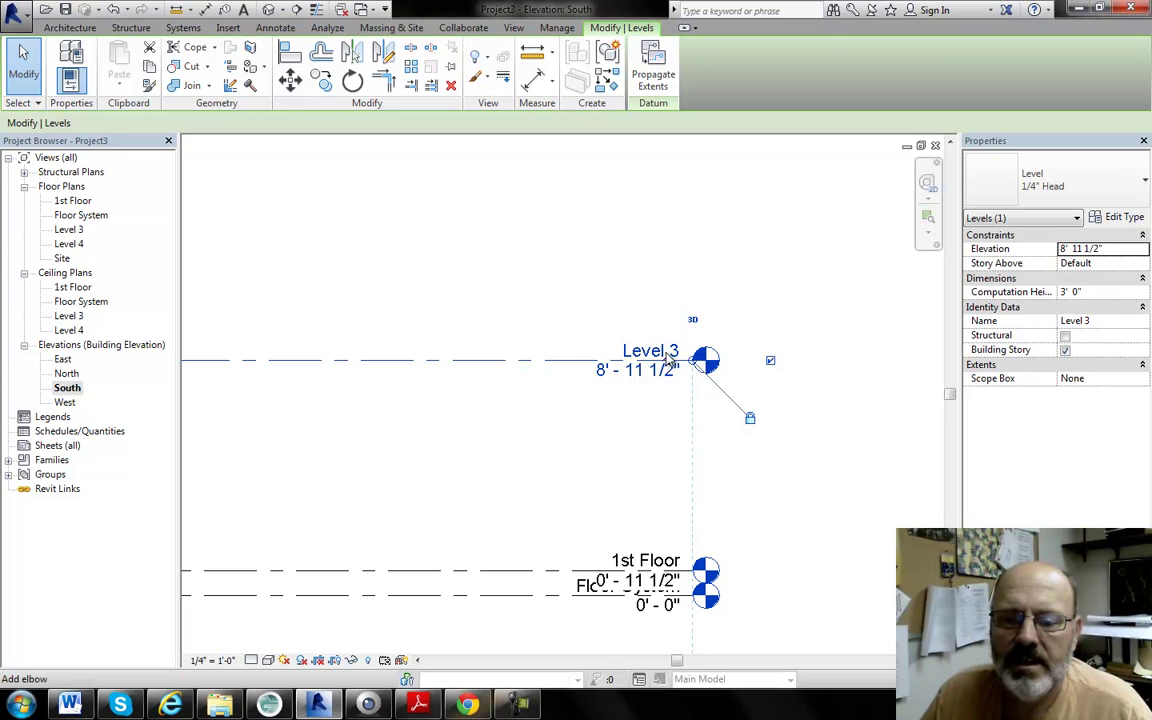
{"action": "left_click", "coordinate": [1100, 320]}
{"action": "type", "text": "Roof"}
{"action": "key", "text": "Return"}
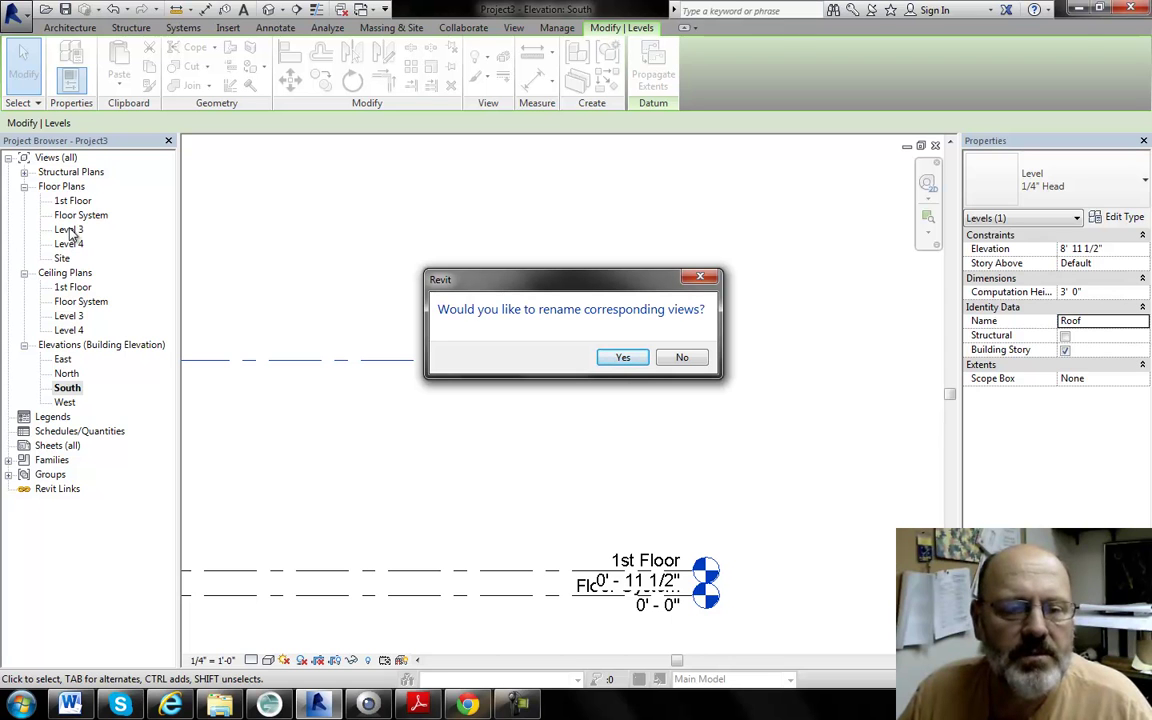
{"action": "left_click", "coordinate": [620, 358]}
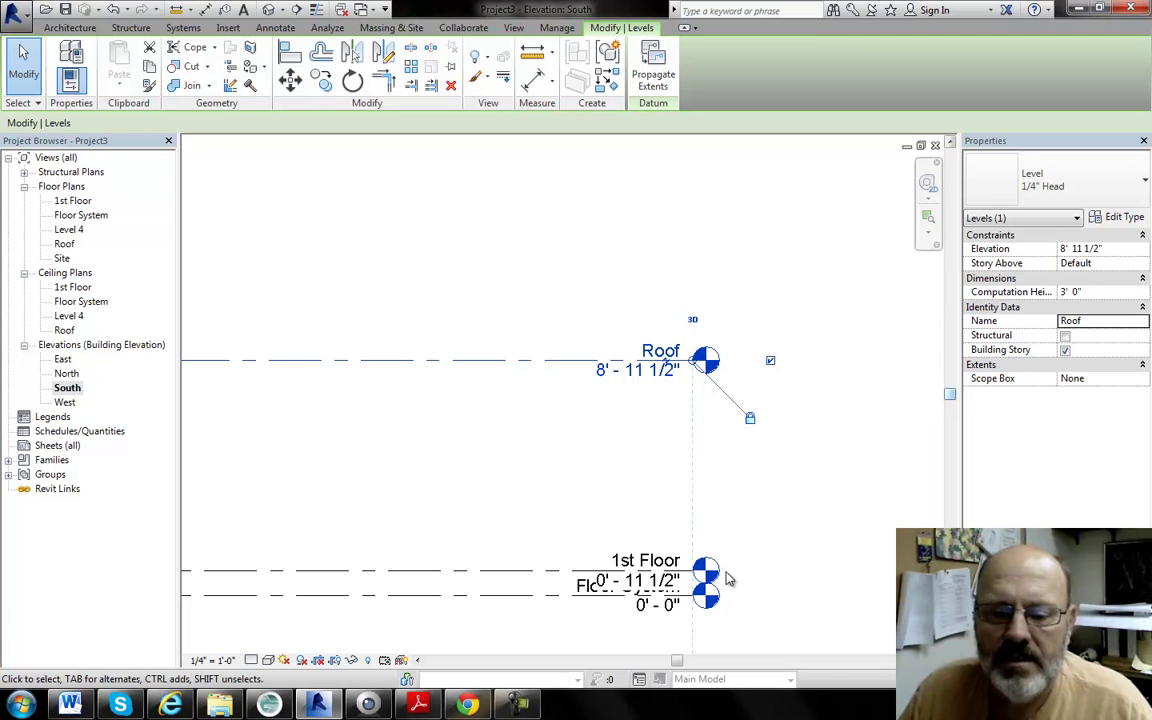
Rename Level 4 as Basement and rename its corresponding views as well.
{"action": "scroll", "coordinate": [678, 385], "scroll_direction": "down", "scroll_amount": 5}
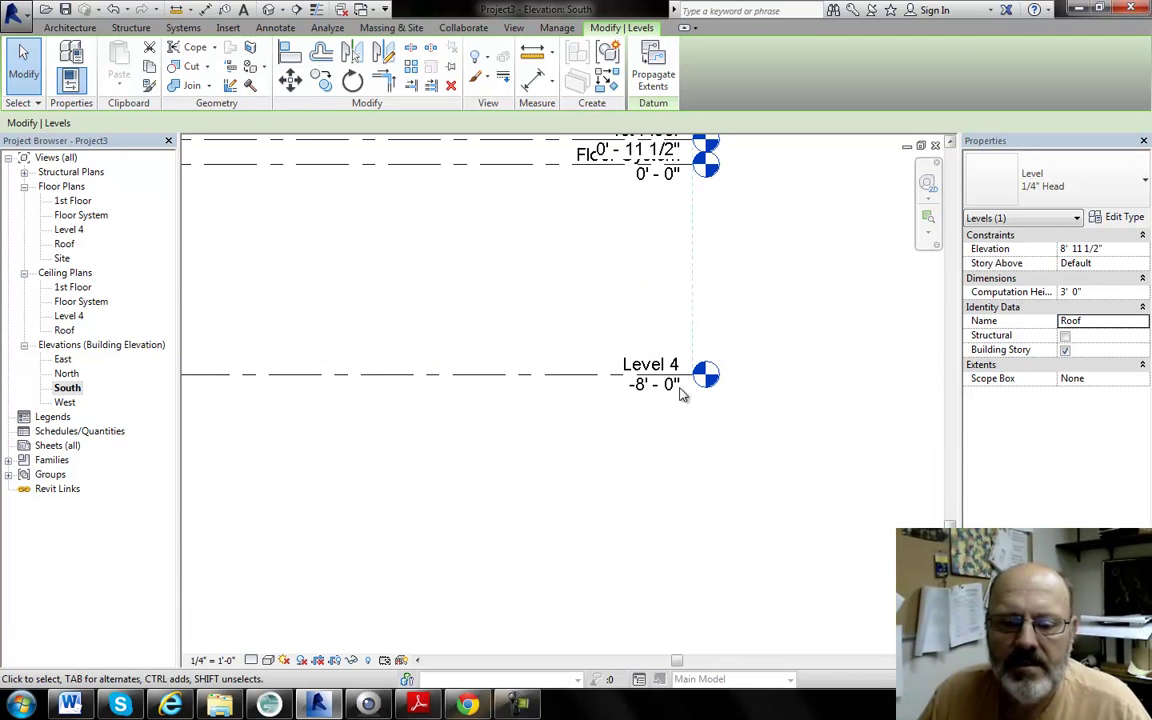
{"action": "left_click", "coordinate": [668, 370]}
{"action": "left_click", "coordinate": [1103, 320]}
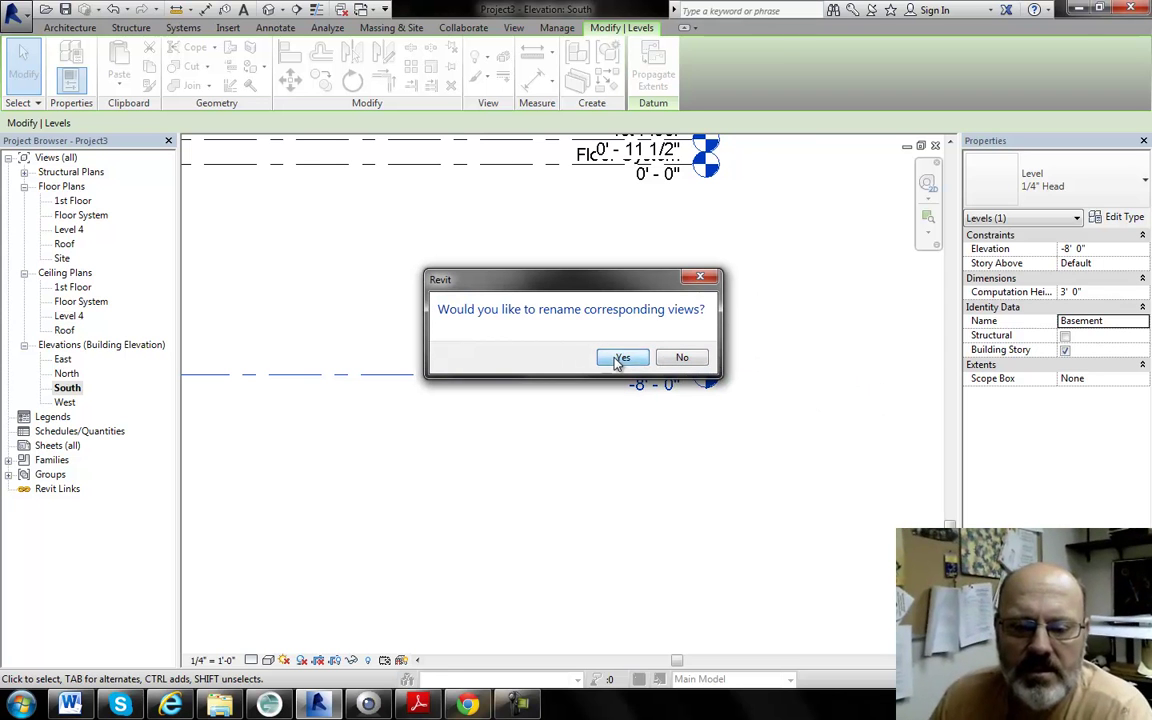
{"action": "left_click", "coordinate": [620, 359]}
Examine the names and elevations at the Basement, Floor System, 1st Floor and Roof level heads.
{"action": "middle_click_drag", "start_coordinate": [632, 338], "coordinate": [589, 427]}
{"action": "scroll", "coordinate": [589, 427], "scroll_direction": "up", "scroll_amount": 2}
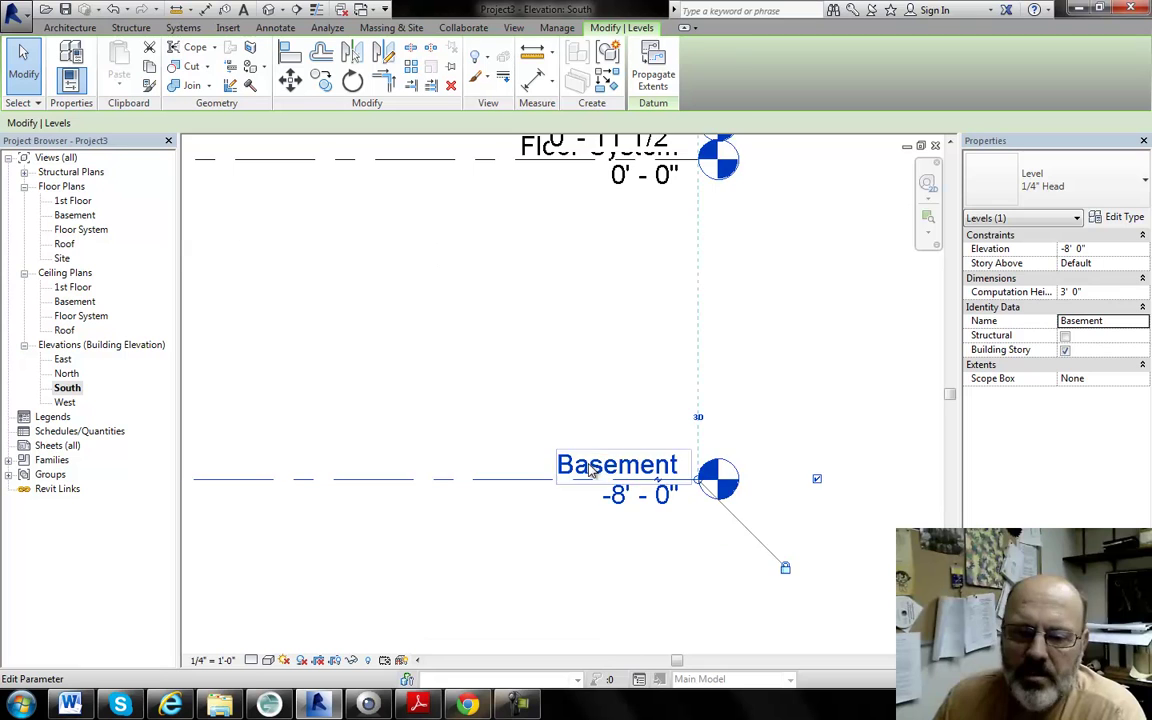
{"action": "middle_click_drag", "start_coordinate": [614, 272], "coordinate": [619, 361]}
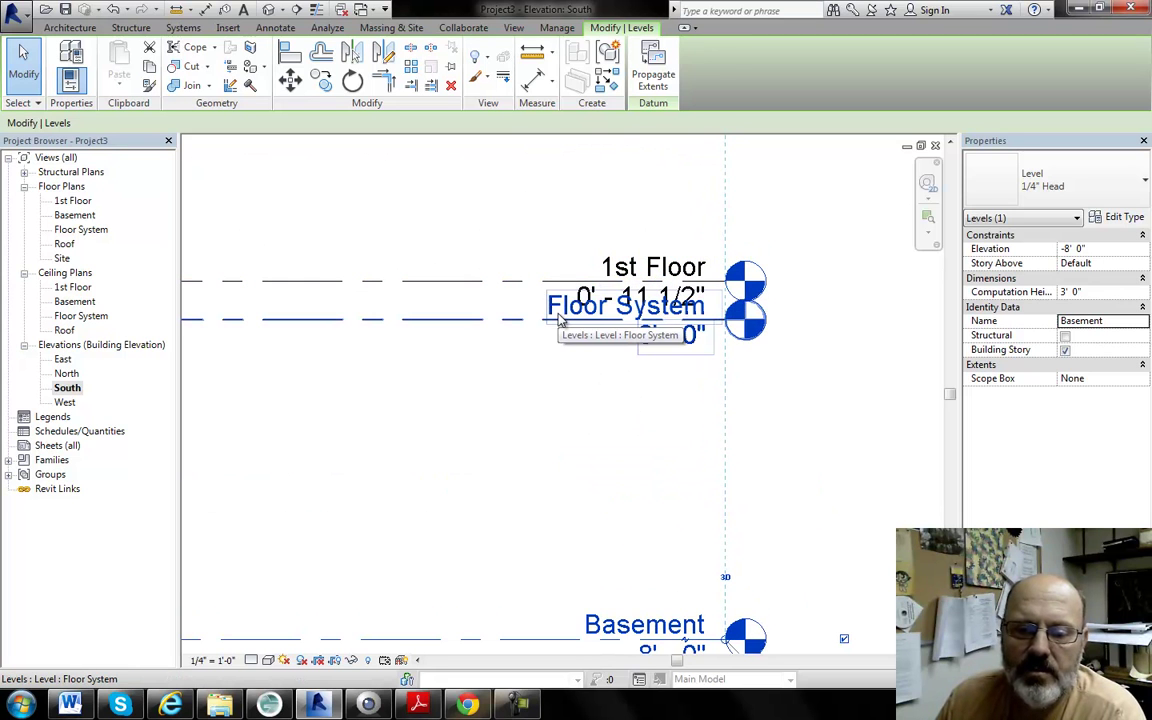
{"action": "middle_click_drag", "start_coordinate": [560, 318], "coordinate": [627, 400]}
{"action": "scroll", "coordinate": [557, 365], "scroll_direction": "down", "scroll_amount": 4}
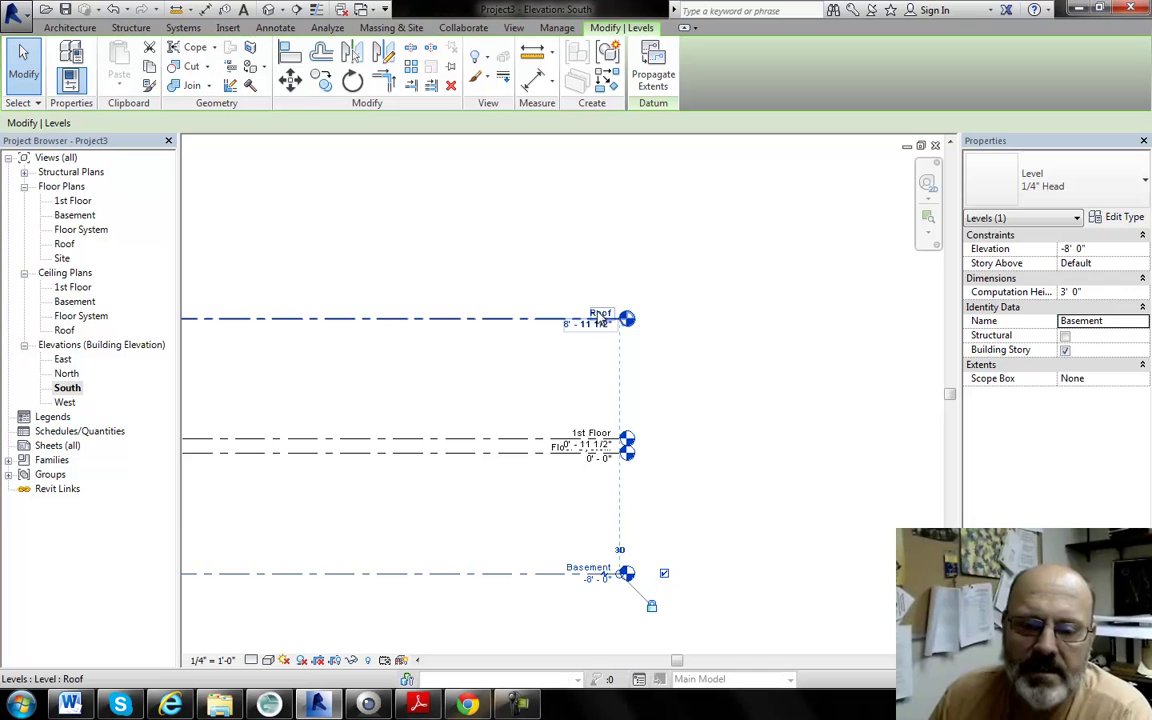
{"action": "middle_click_drag", "start_coordinate": [458, 404], "coordinate": [566, 343]}
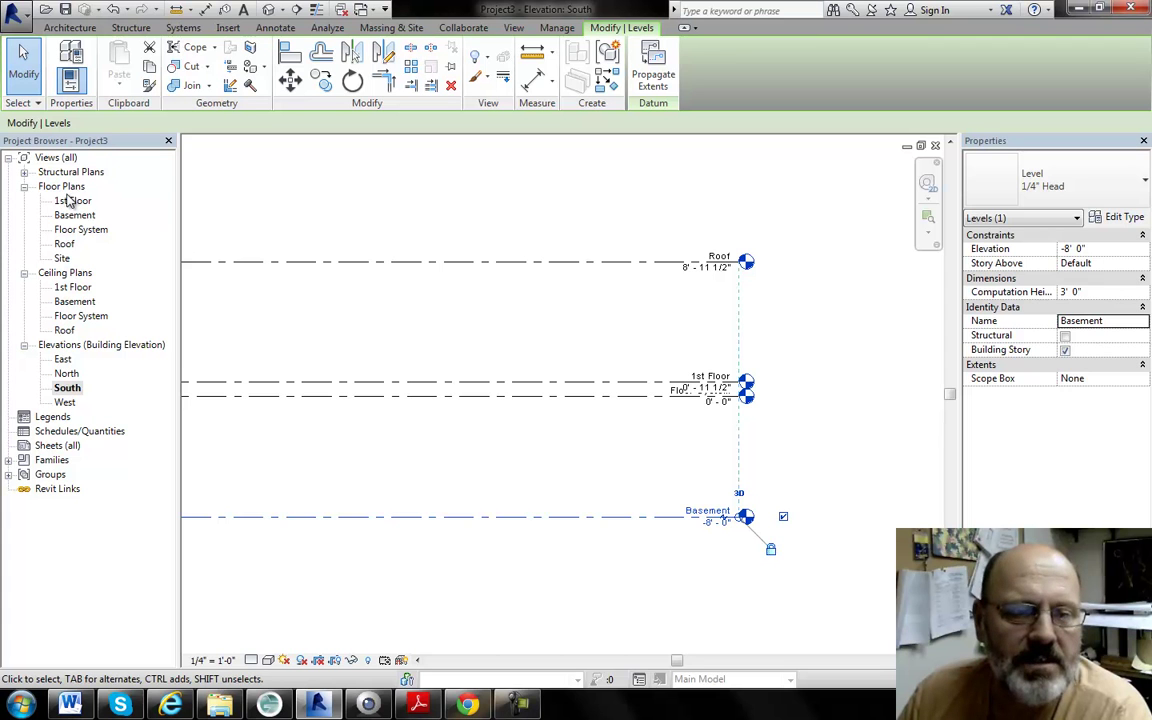
{"action": "middle_click_drag", "start_coordinate": [515, 425], "coordinate": [635, 406]}
{"action": "middle_click_drag", "start_coordinate": [766, 305], "coordinate": [736, 335]}
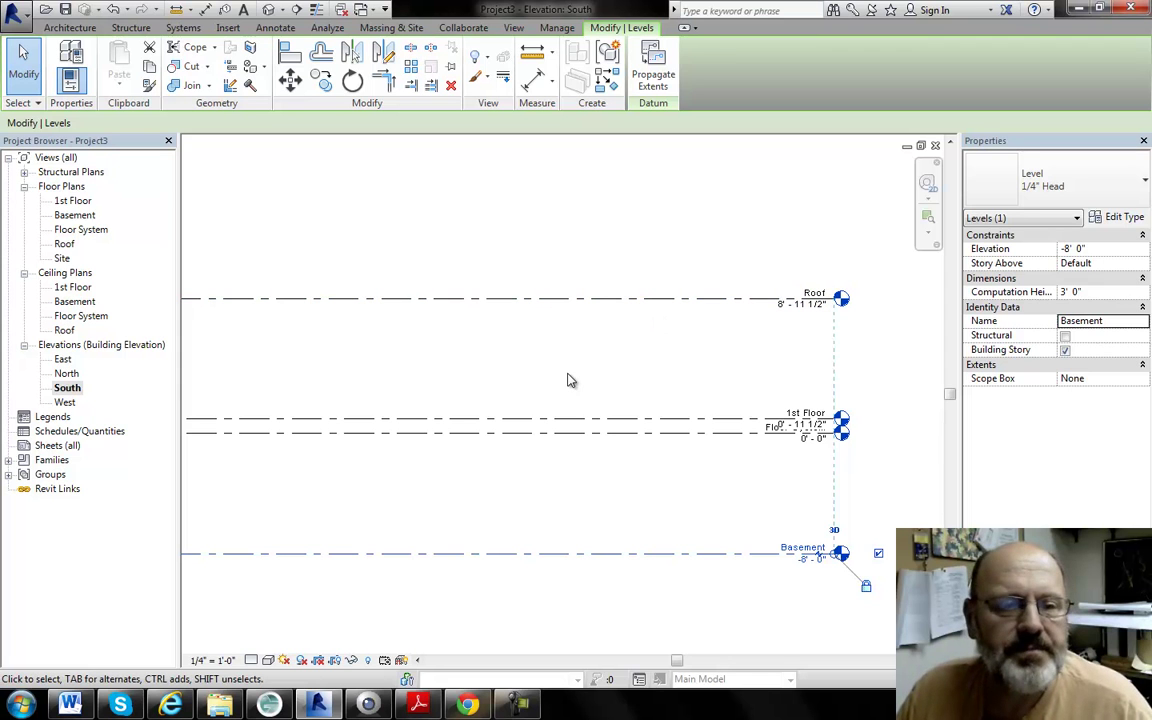
Set the 1st Floor plan's view scale to 1/4" = 1'-0" and open the Basement floor plan.
{"action": "double_click", "coordinate": [76, 202]}
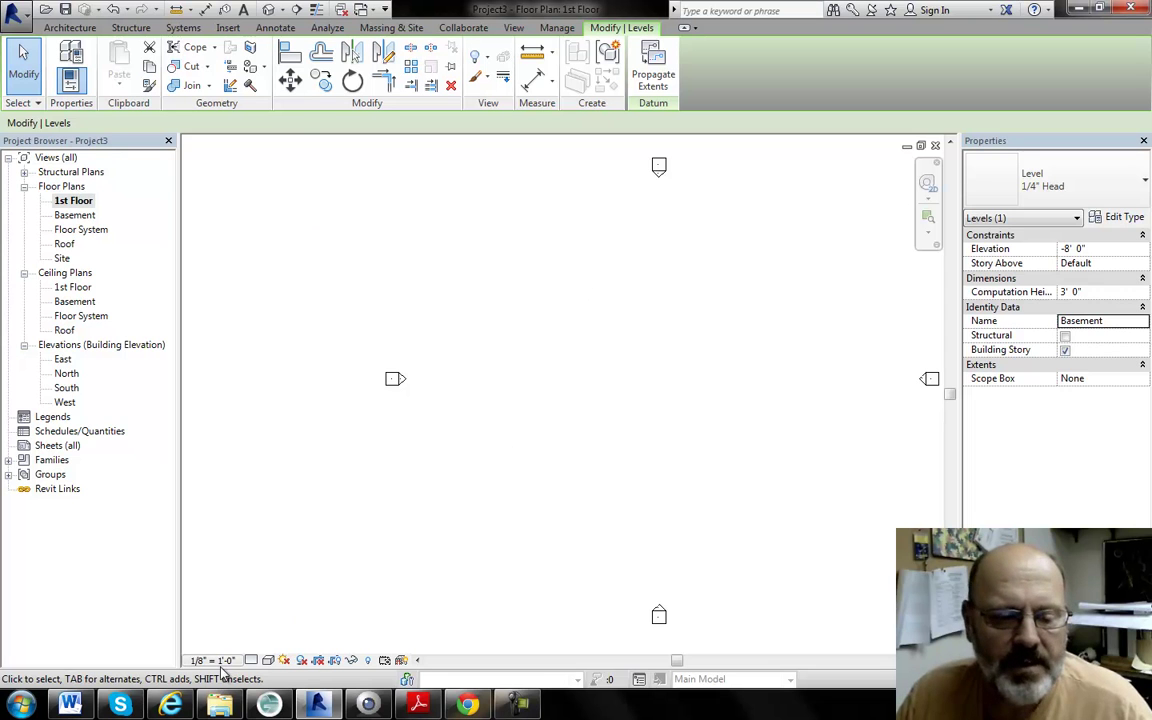
{"action": "left_click", "coordinate": [224, 661]}
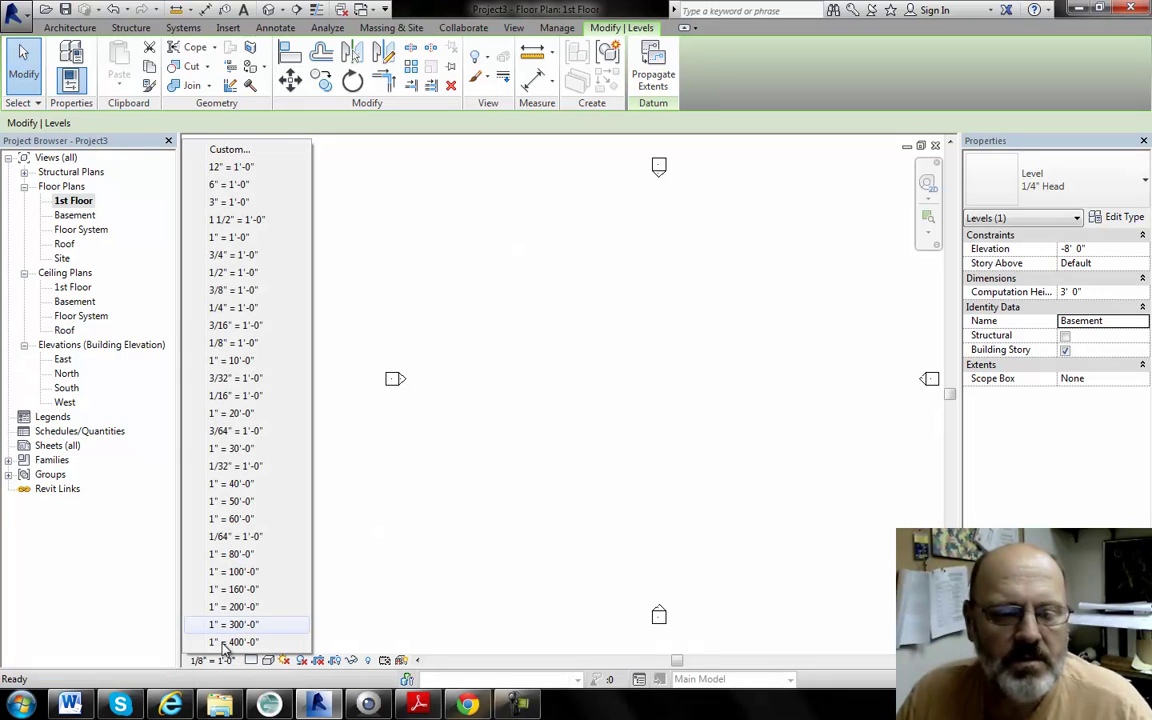
{"action": "left_click", "coordinate": [235, 308]}
{"action": "left_click", "coordinate": [73, 201]}
{"action": "double_click", "coordinate": [76, 215]}
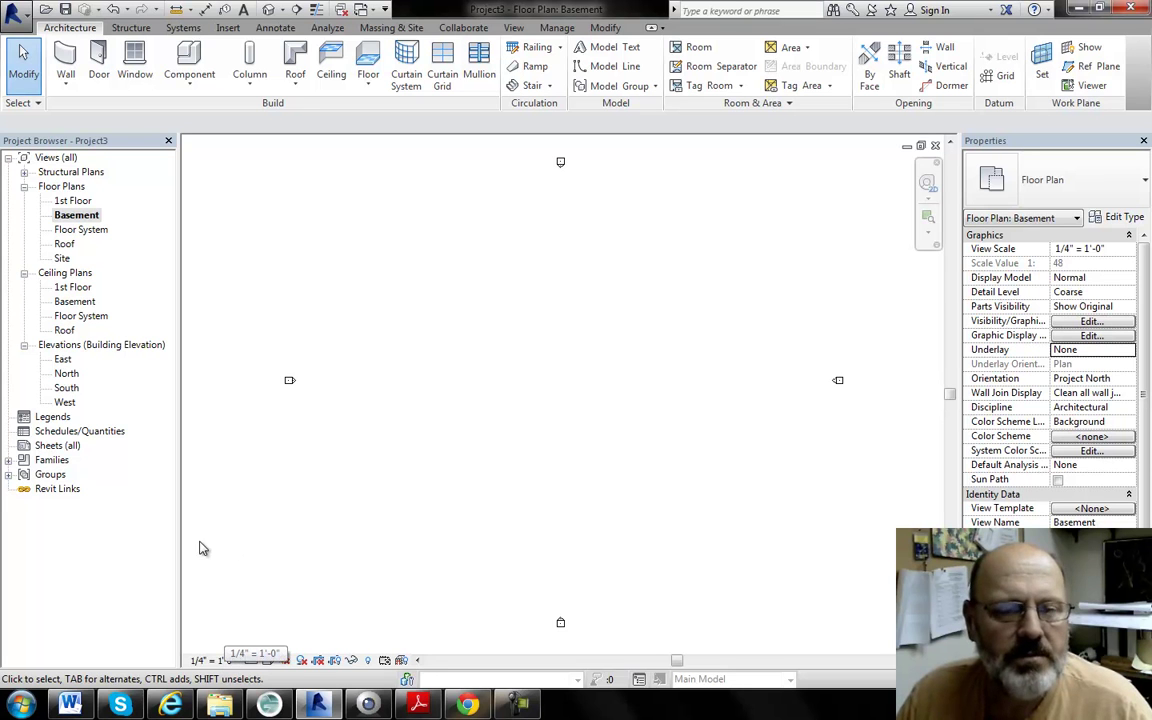
Open the Floor System floor plan and set its view scale to 1/4" = 1'-0".
{"action": "double_click", "coordinate": [82, 229]}
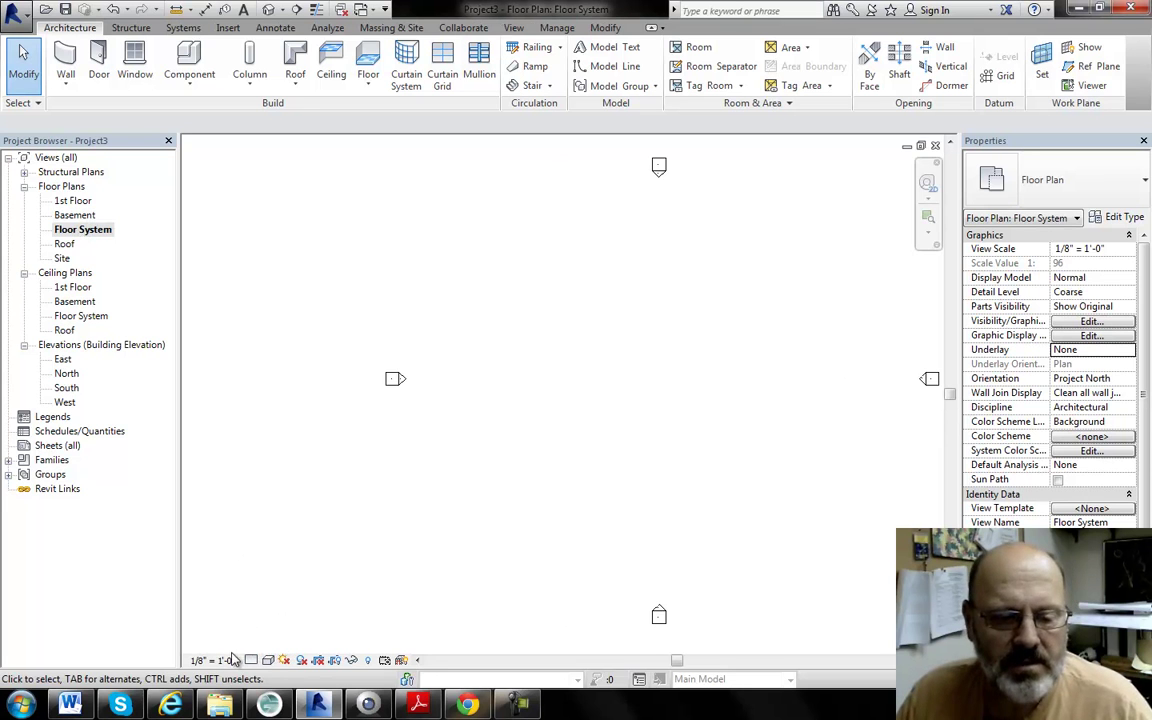
{"action": "left_click", "coordinate": [232, 662]}
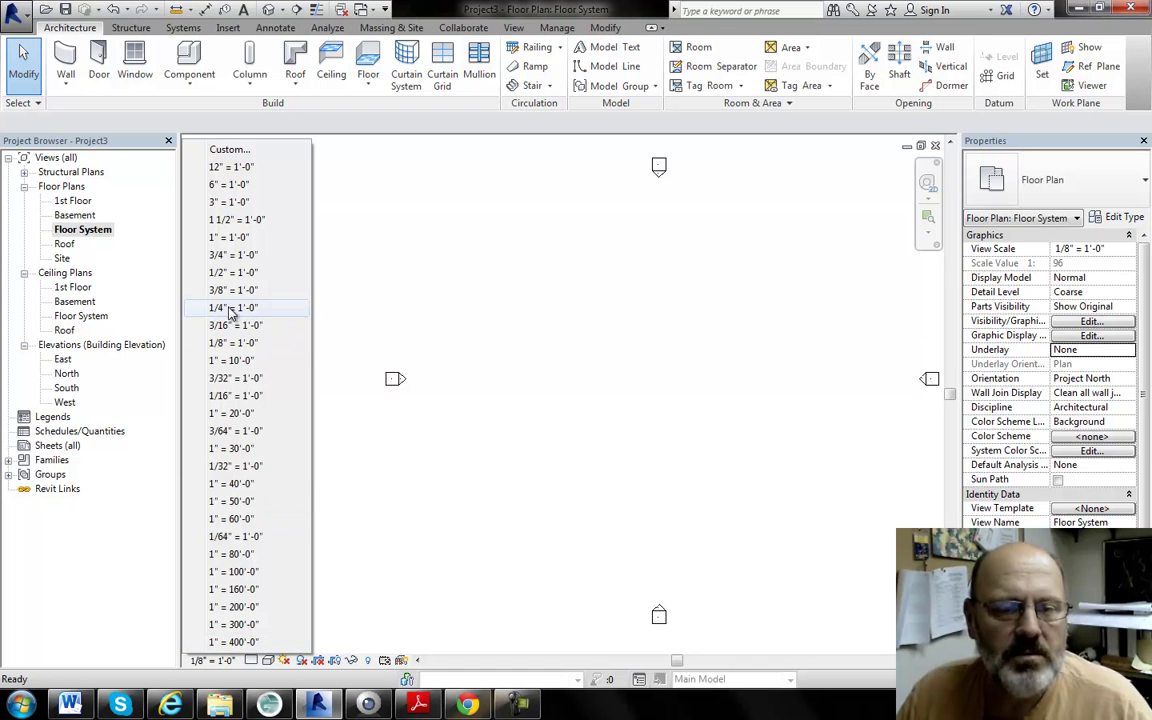
{"action": "left_click", "coordinate": [230, 310]}
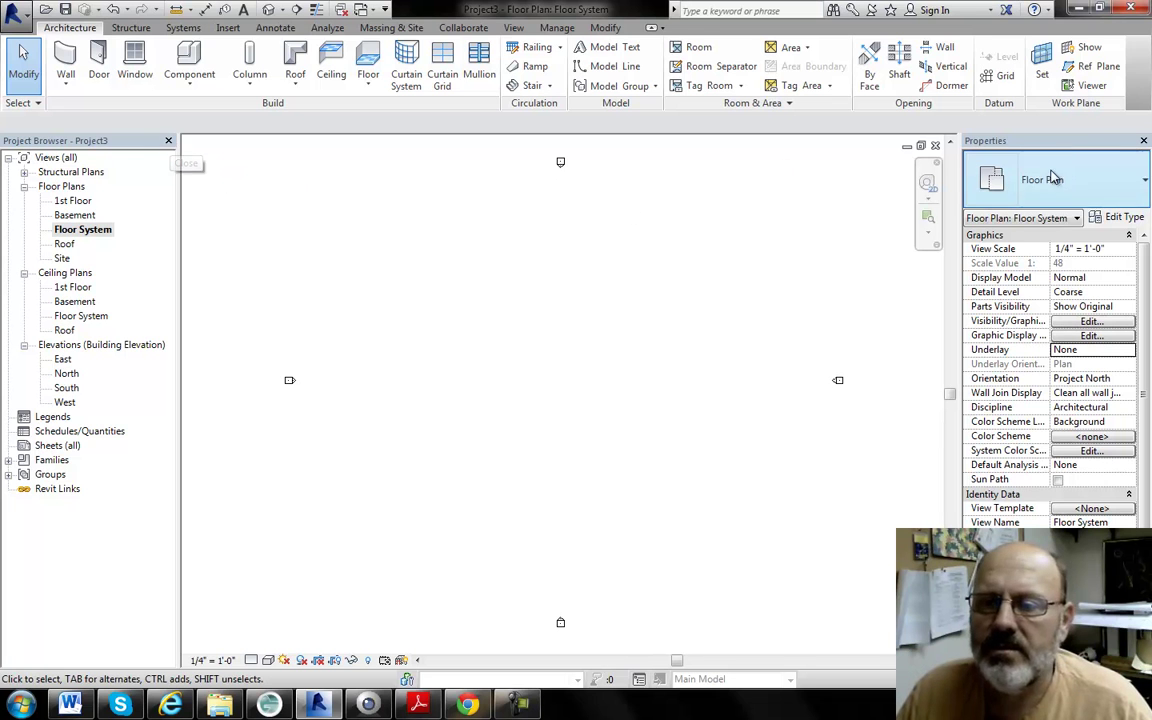
Close the Properties palette, turn it back on in the user interface options, and review those options.
{"action": "left_click", "coordinate": [1144, 141]}
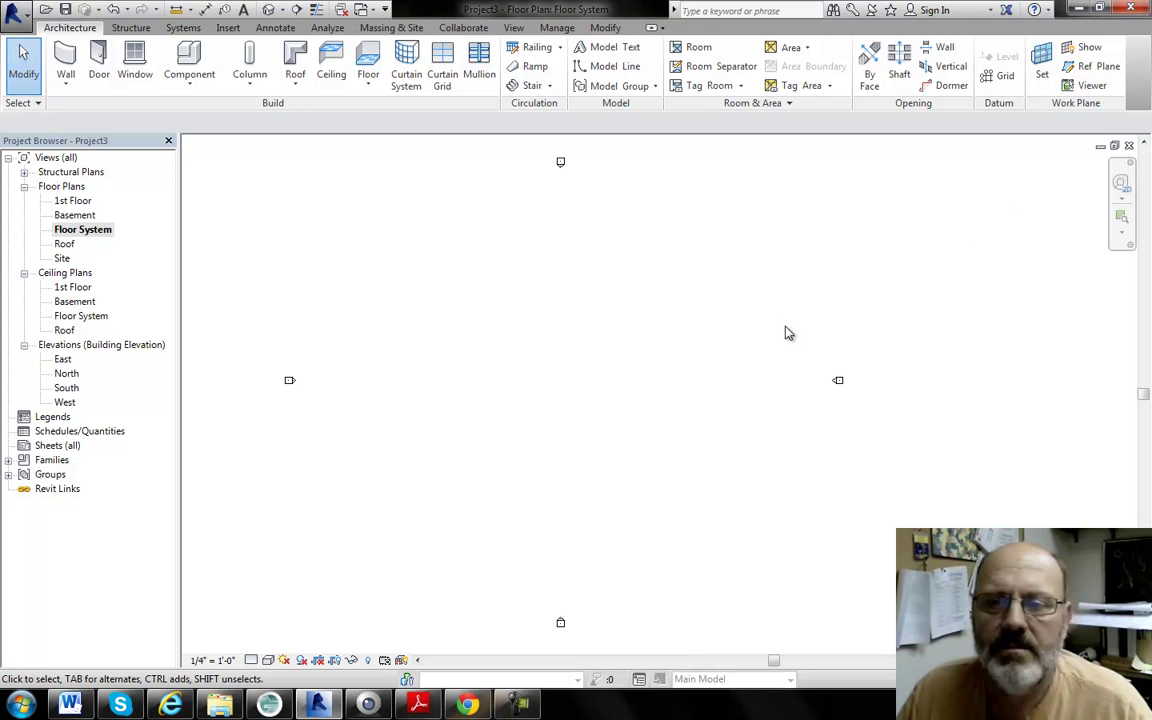
{"action": "left_click", "coordinate": [512, 28]}
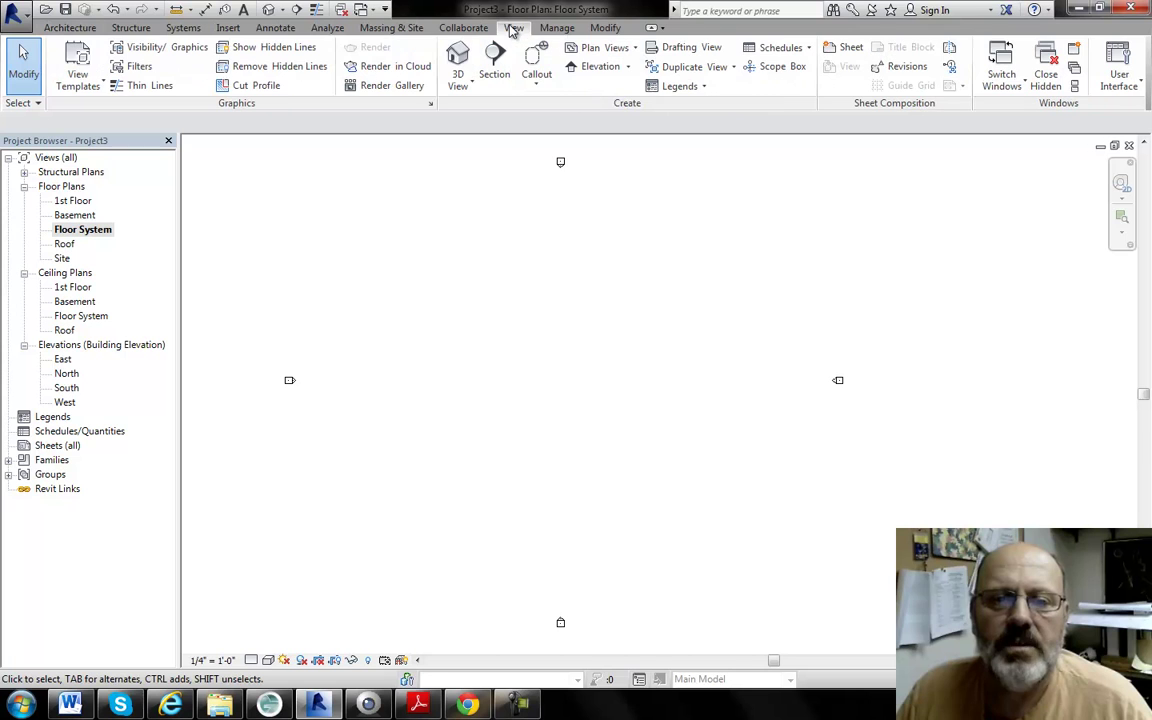
{"action": "left_click", "coordinate": [1117, 83]}
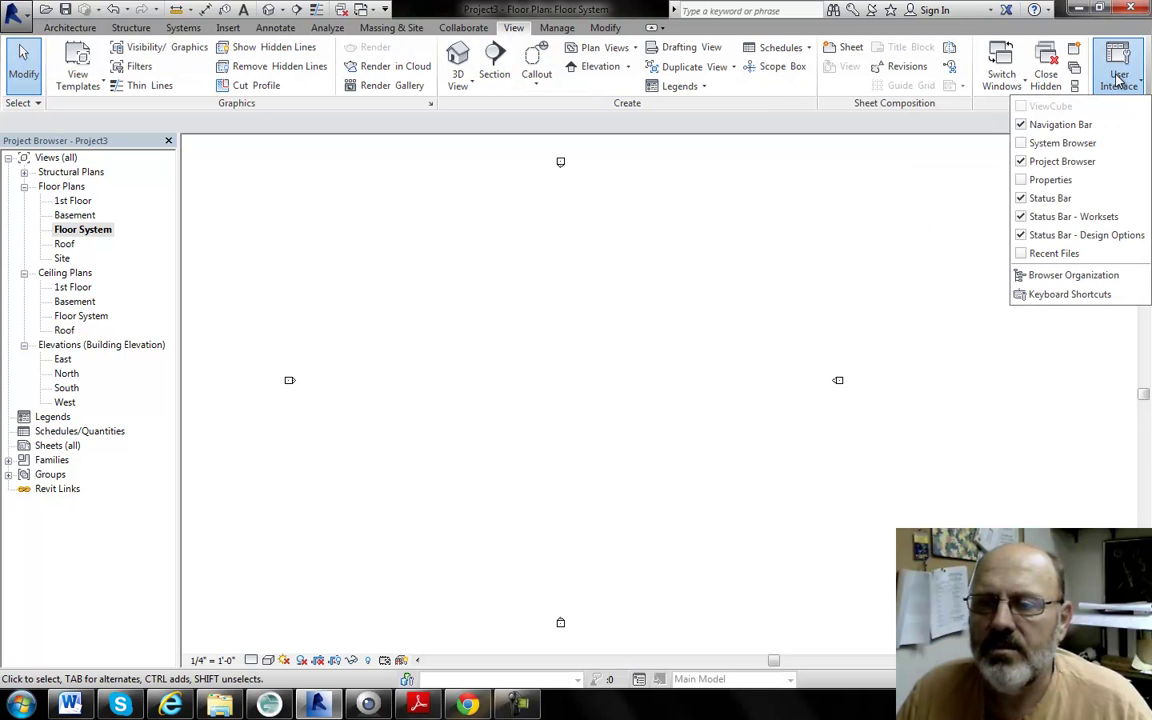
{"action": "left_click", "coordinate": [1022, 180]}
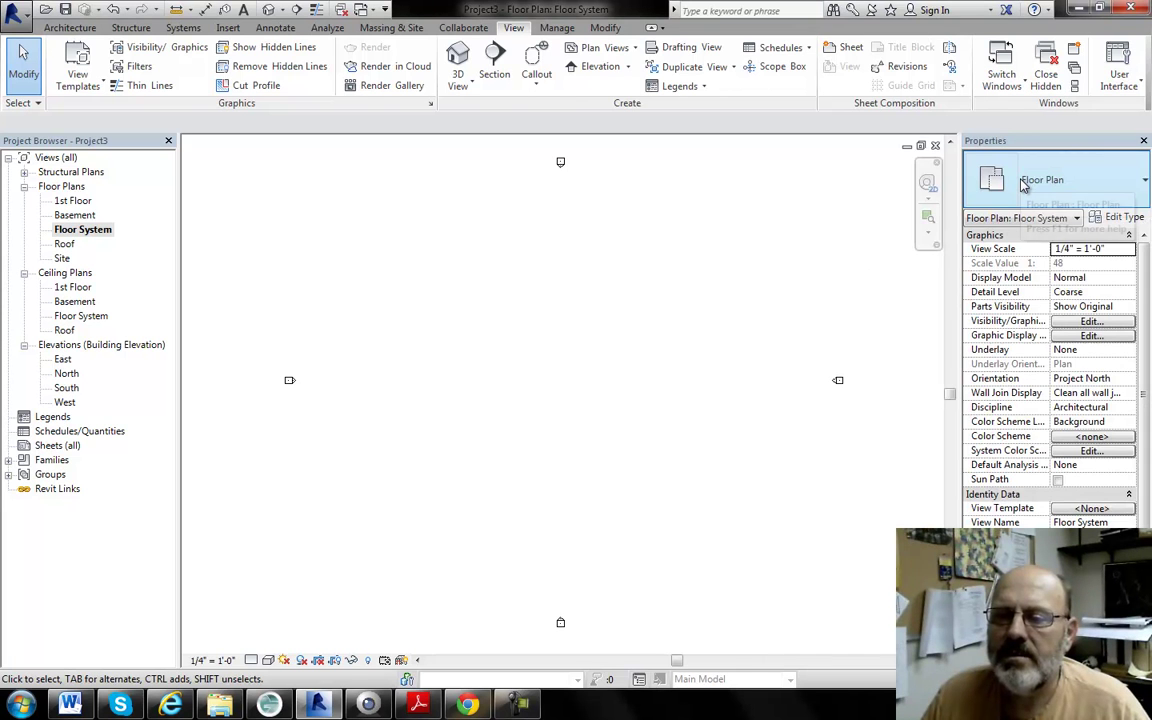
{"action": "left_click", "coordinate": [1120, 78]}
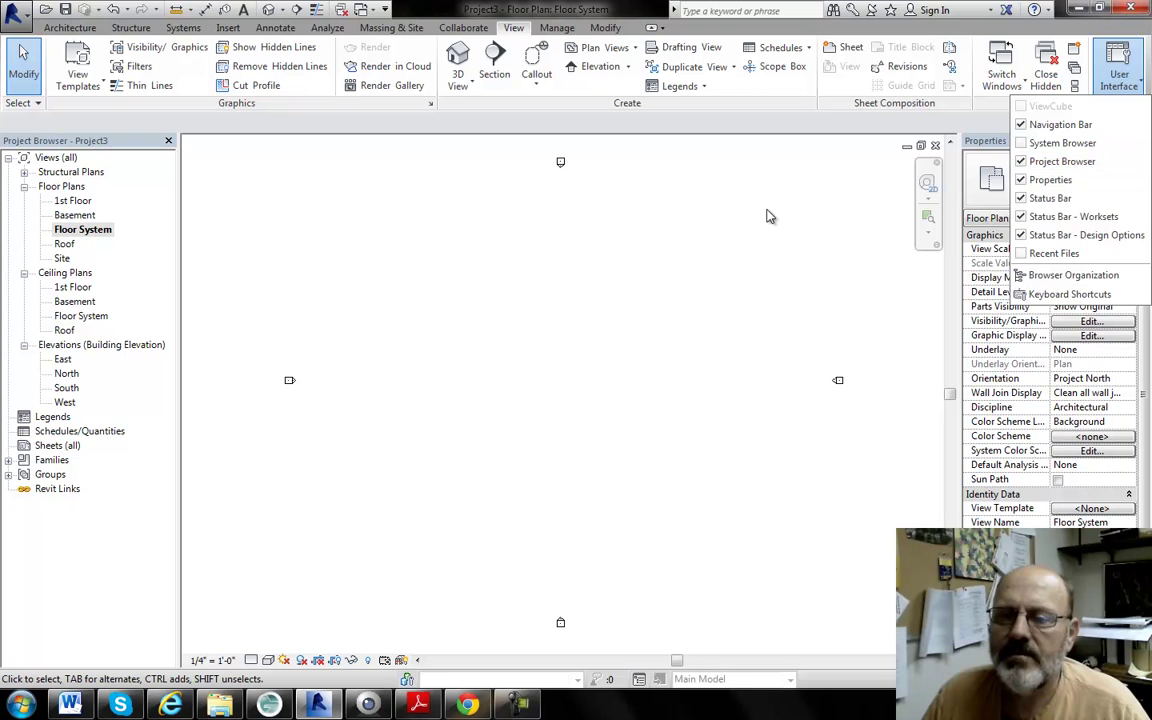
{"action": "left_click", "coordinate": [769, 245]}
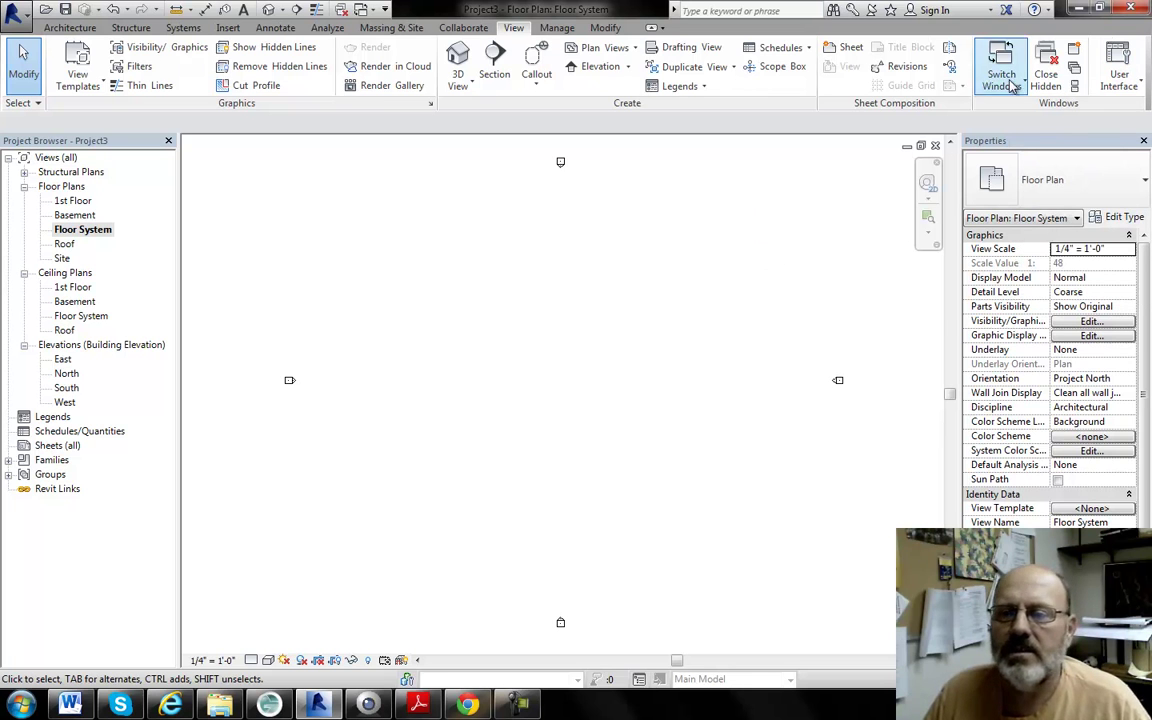
Minimize the ribbon to tabs, to panel titles and to panel buttons, and restore the full ribbon.
{"action": "left_click", "coordinate": [662, 30]}
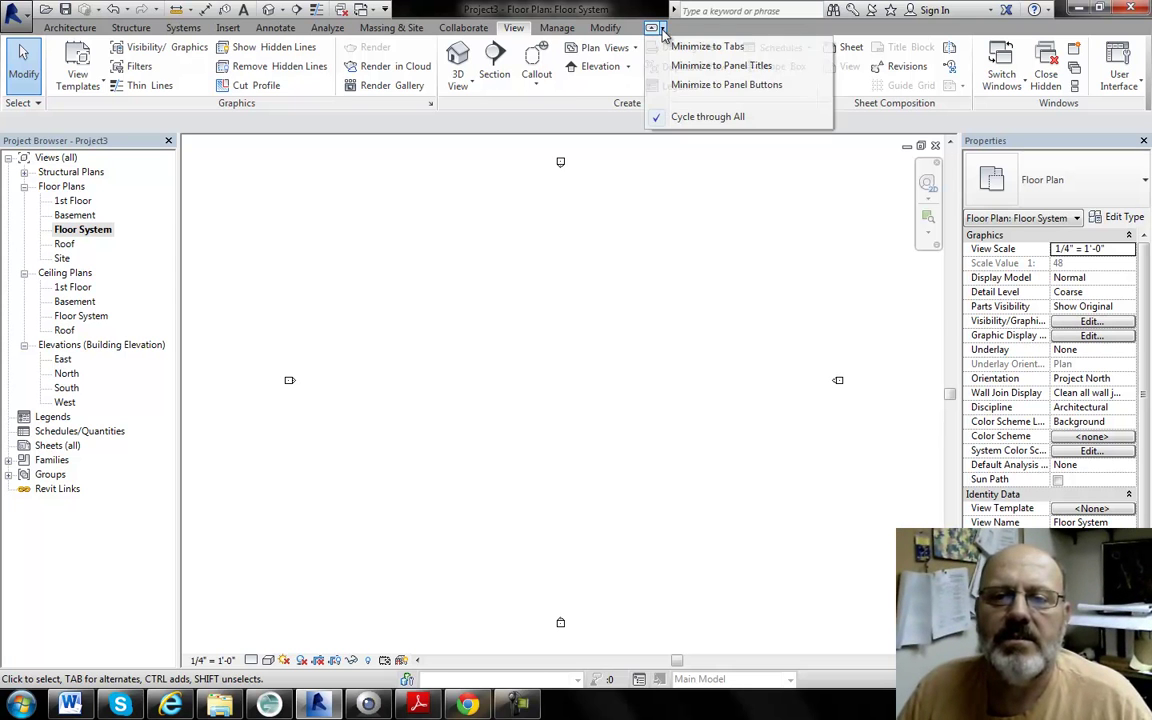
{"action": "left_click", "coordinate": [678, 52]}
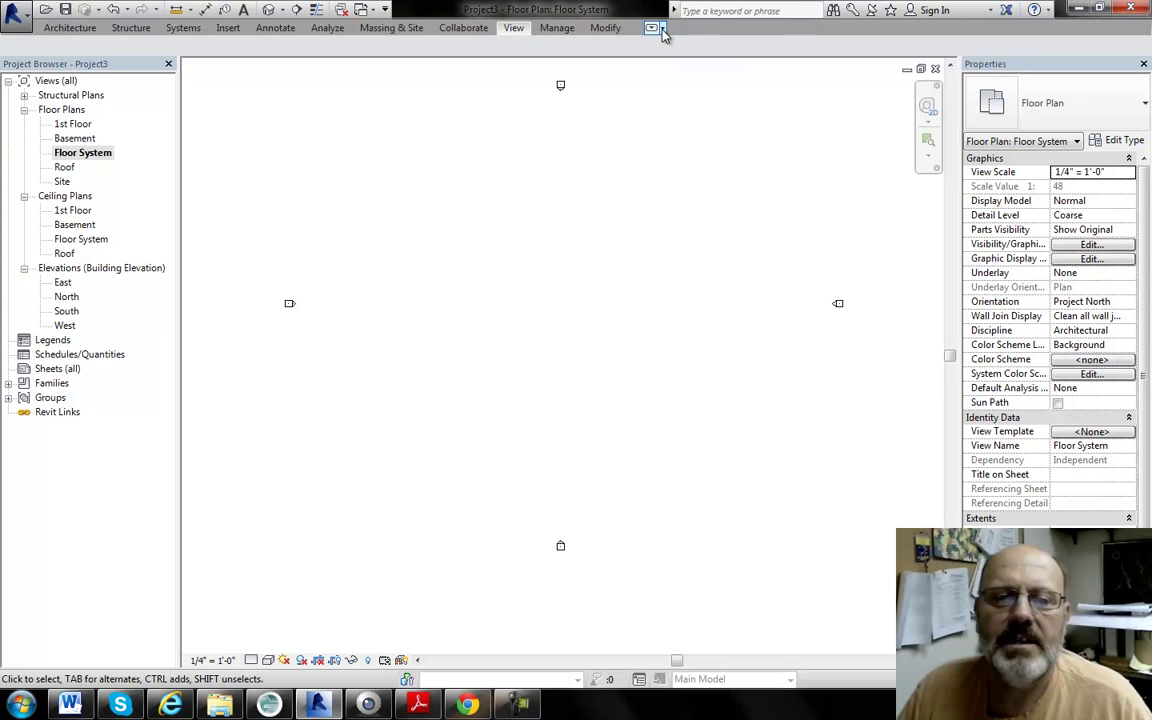
{"action": "left_click", "coordinate": [662, 33]}
{"action": "left_click", "coordinate": [681, 64]}
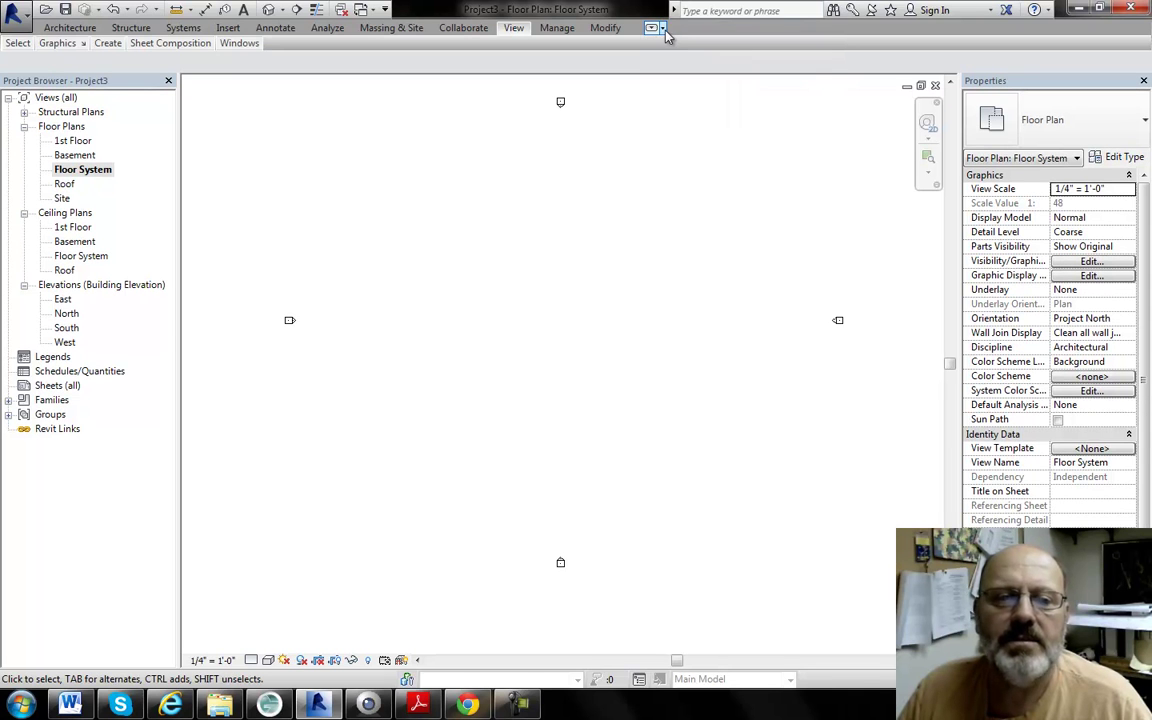
{"action": "left_click", "coordinate": [662, 30]}
{"action": "left_click", "coordinate": [686, 86]}
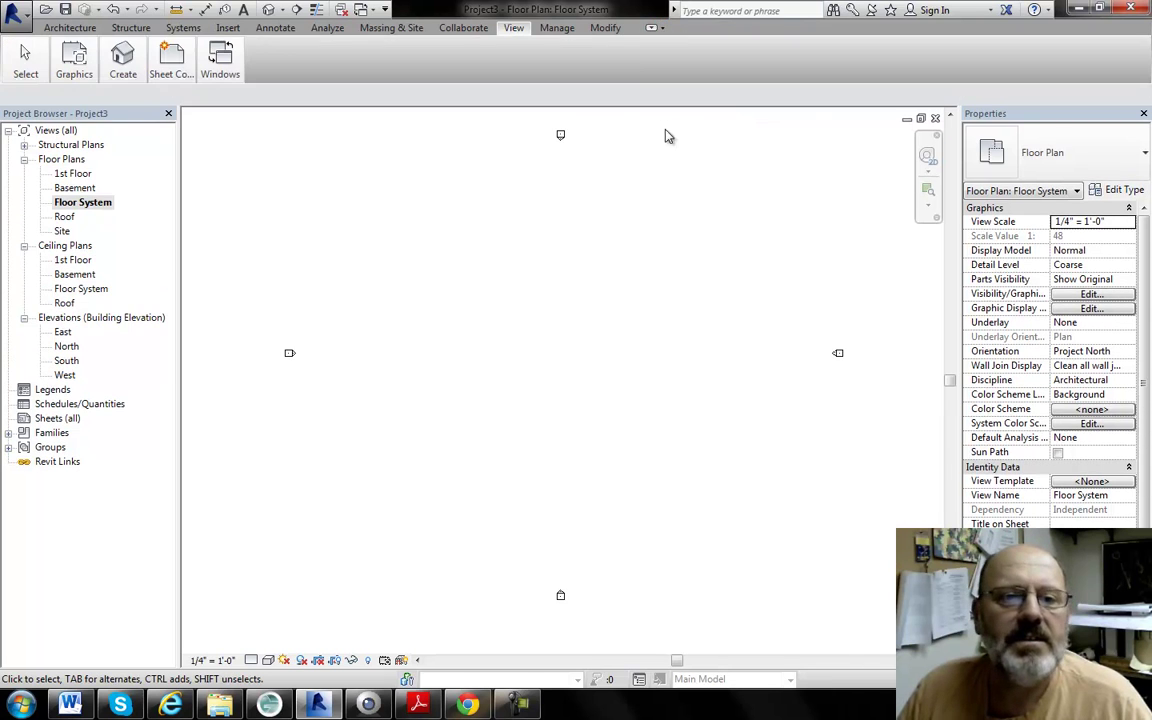
{"action": "left_click", "coordinate": [651, 29]}
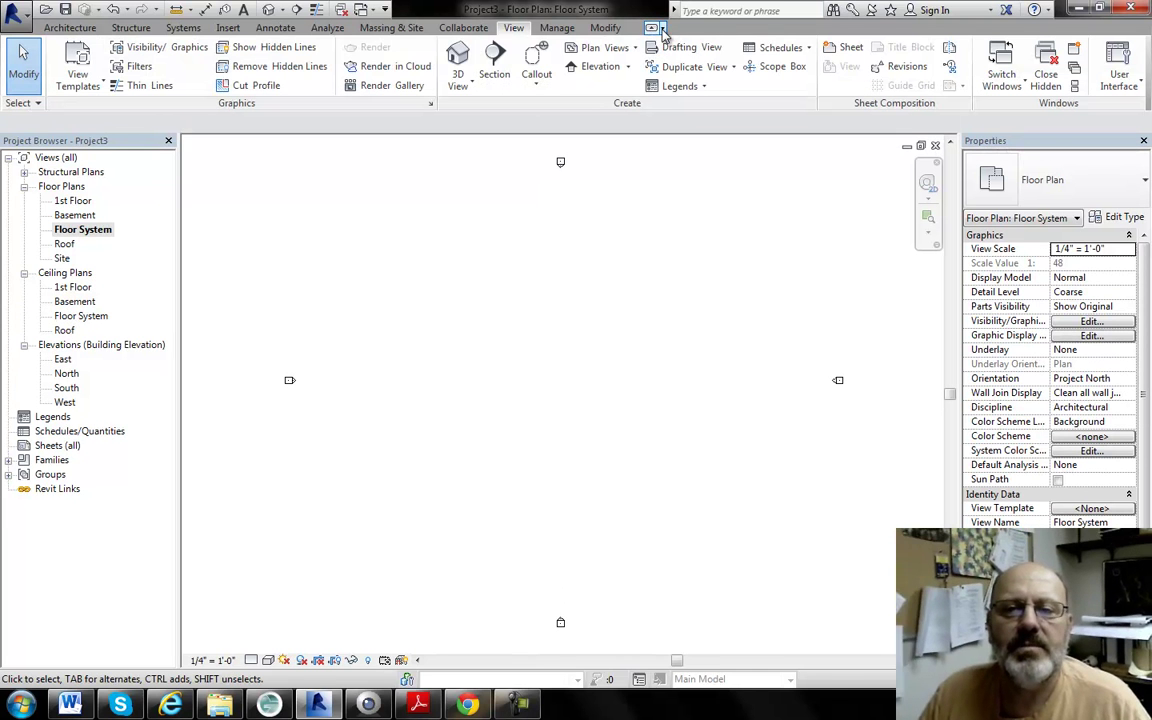